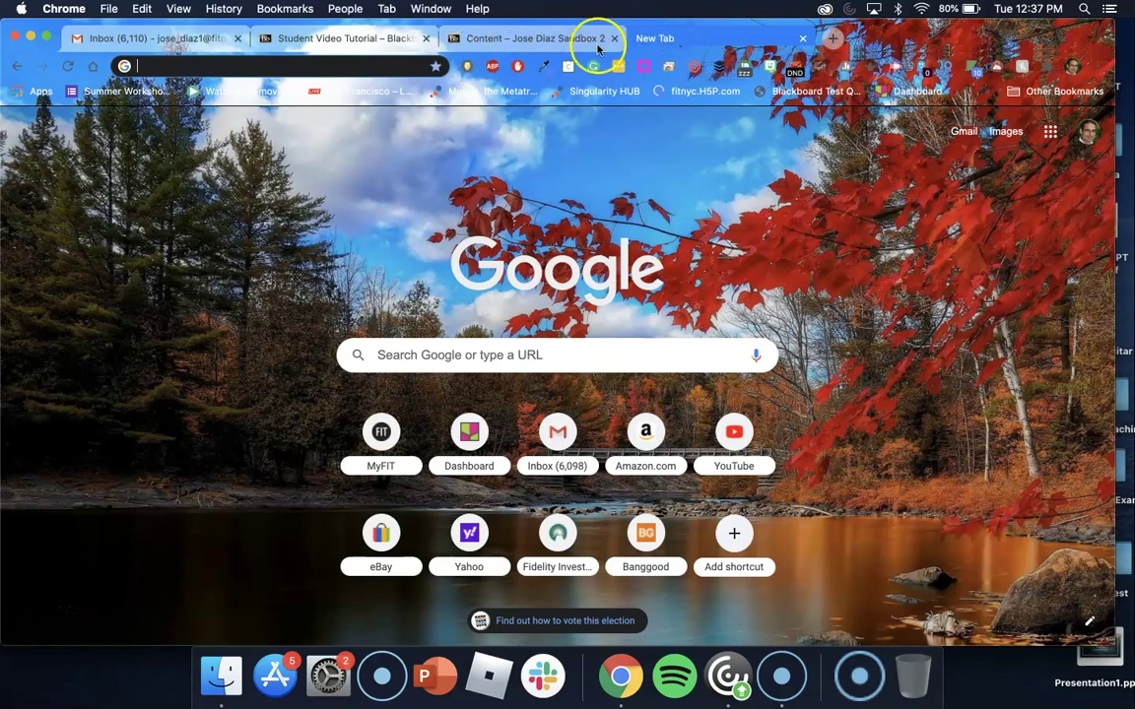
- Go to spark.adobe.com and sign in with the school account
{"action": "left_click", "coordinate": [278, 67]}
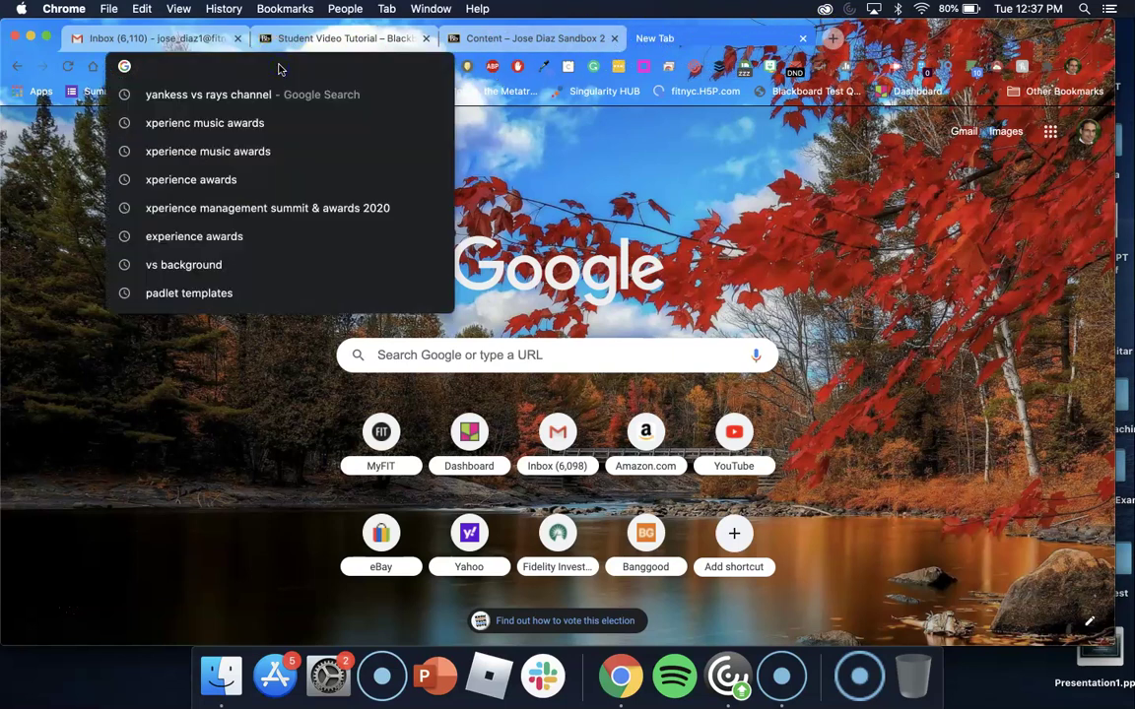
{"action": "type", "text": "spark.adobe.com"}
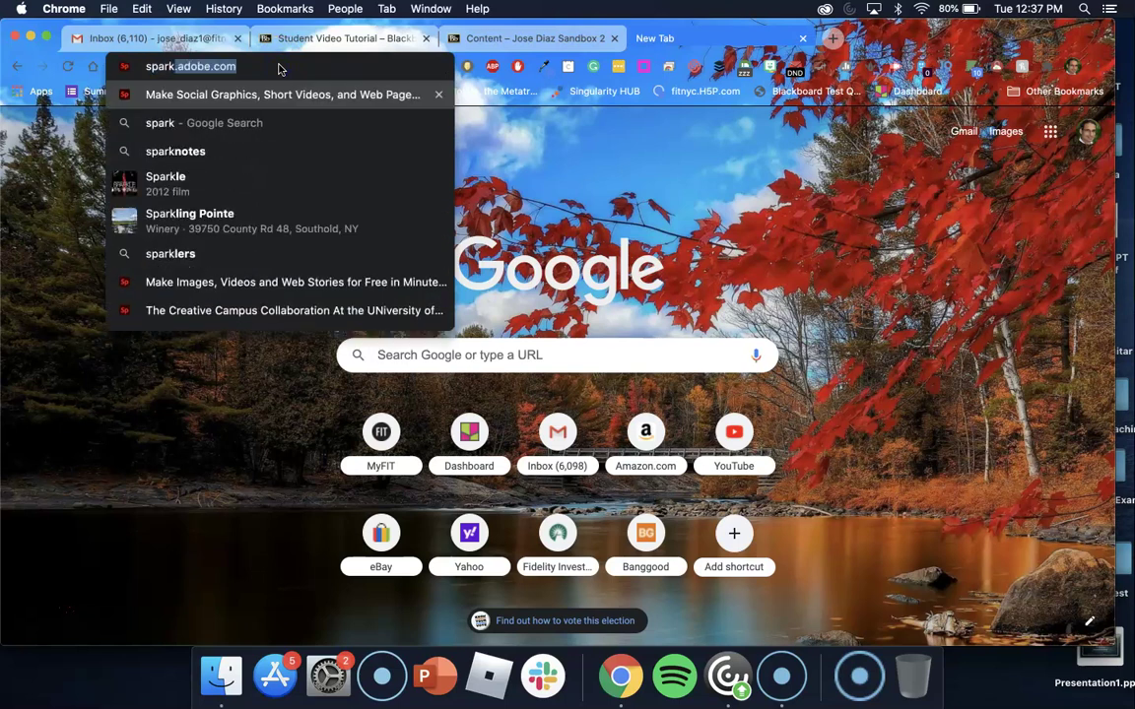
{"action": "key", "text": "Return"}
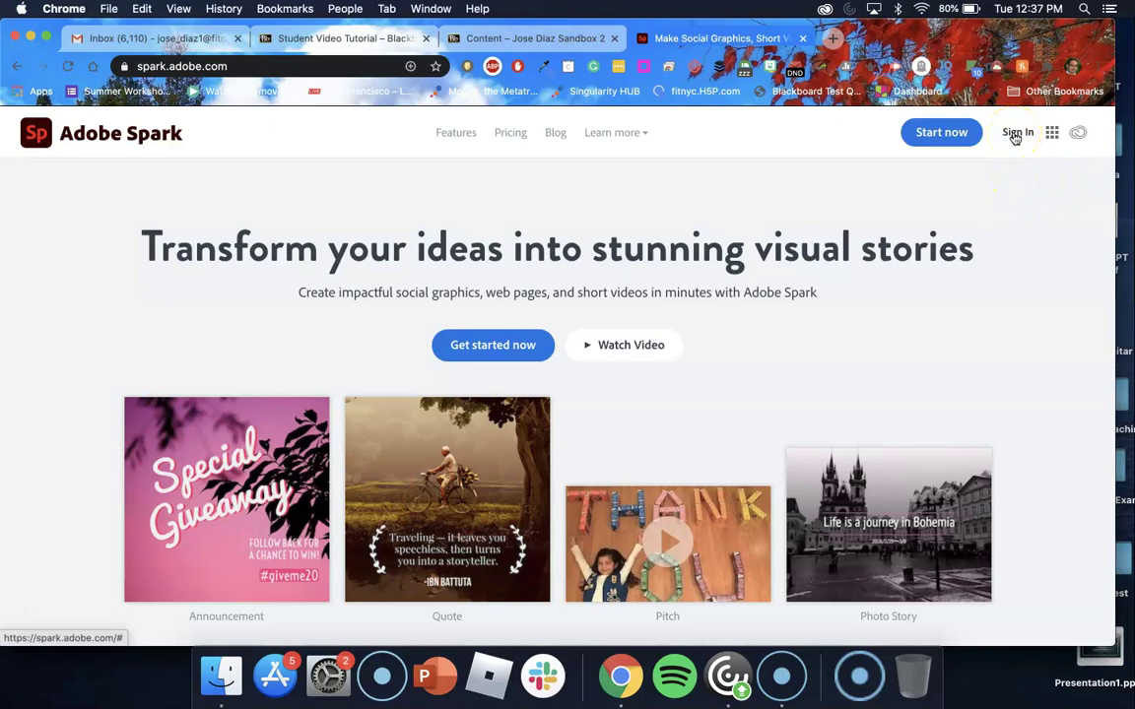
{"action": "left_click", "coordinate": [1015, 135]}
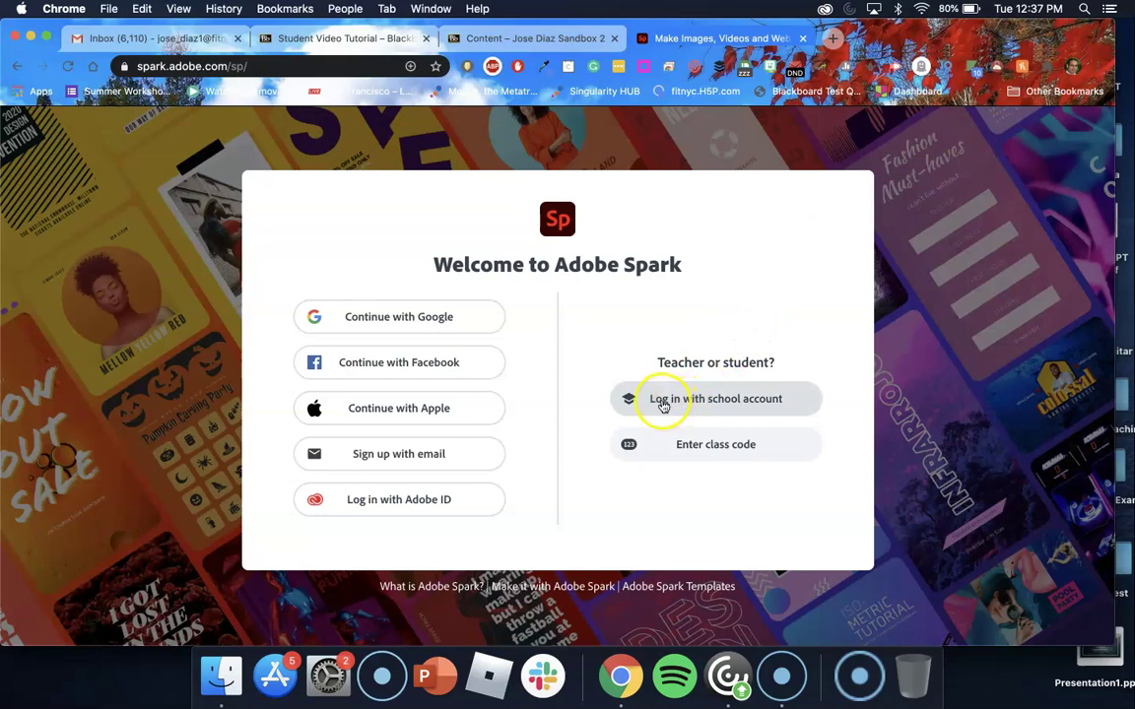
{"action": "left_click", "coordinate": [741, 399]}
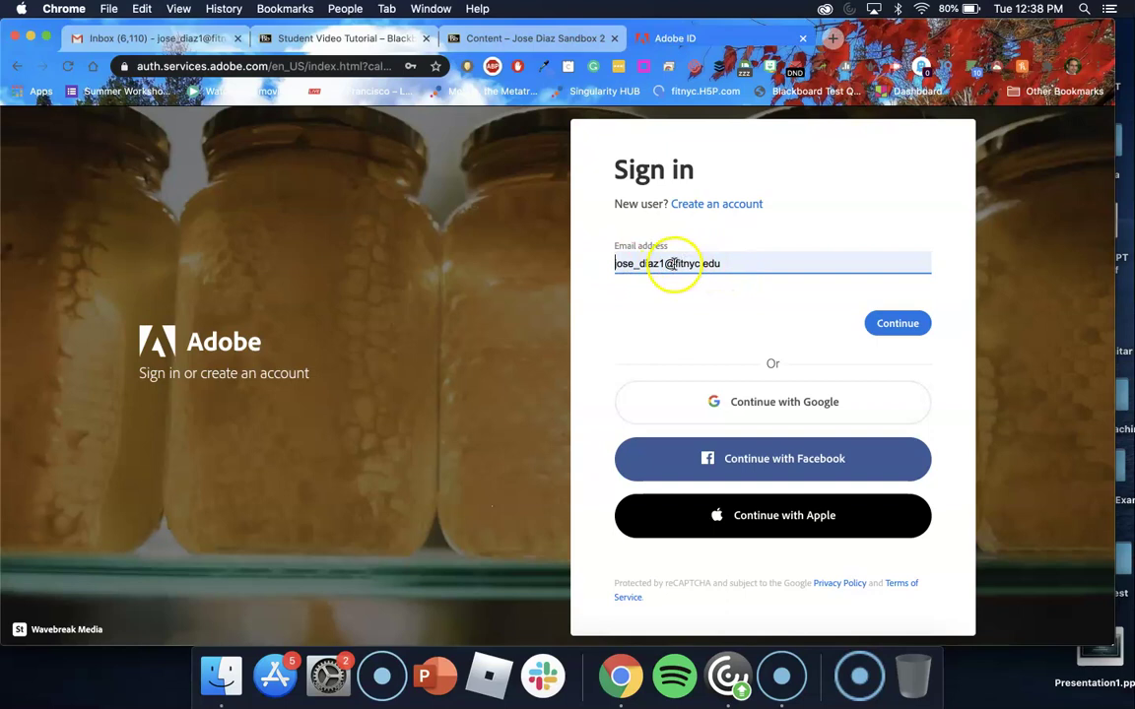
{"action": "left_click", "coordinate": [908, 325]}
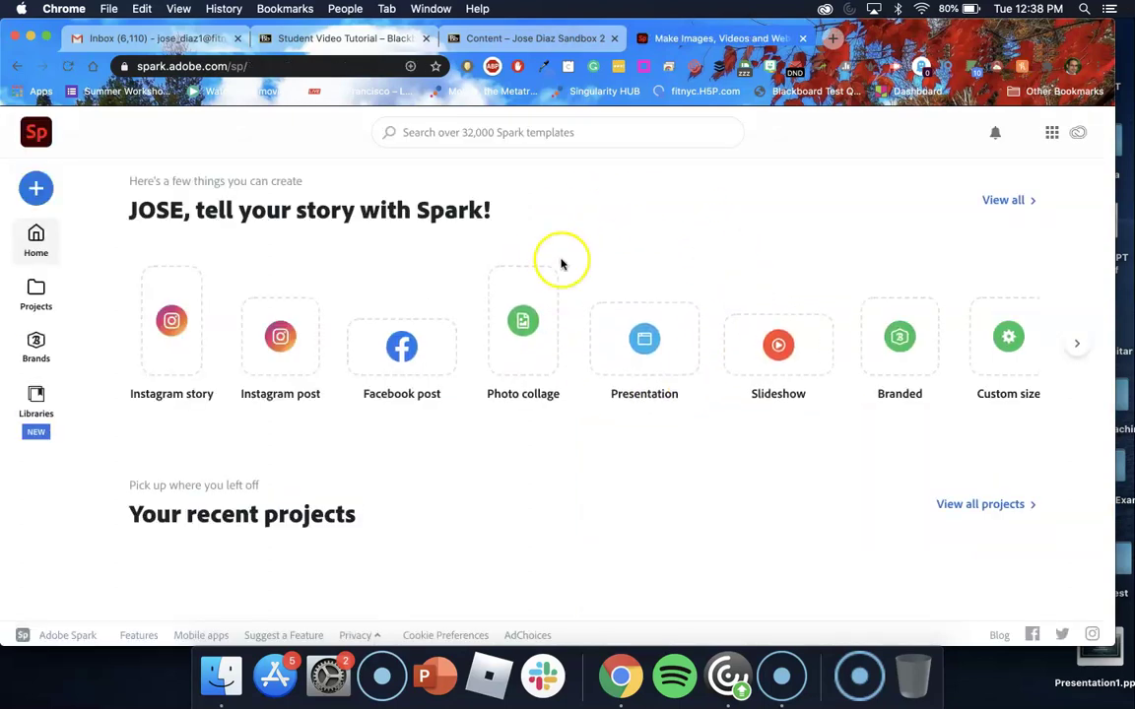
- Create a new video titled 'Video Presentation' and start it from scratch
{"action": "left_click", "coordinate": [39, 191]}
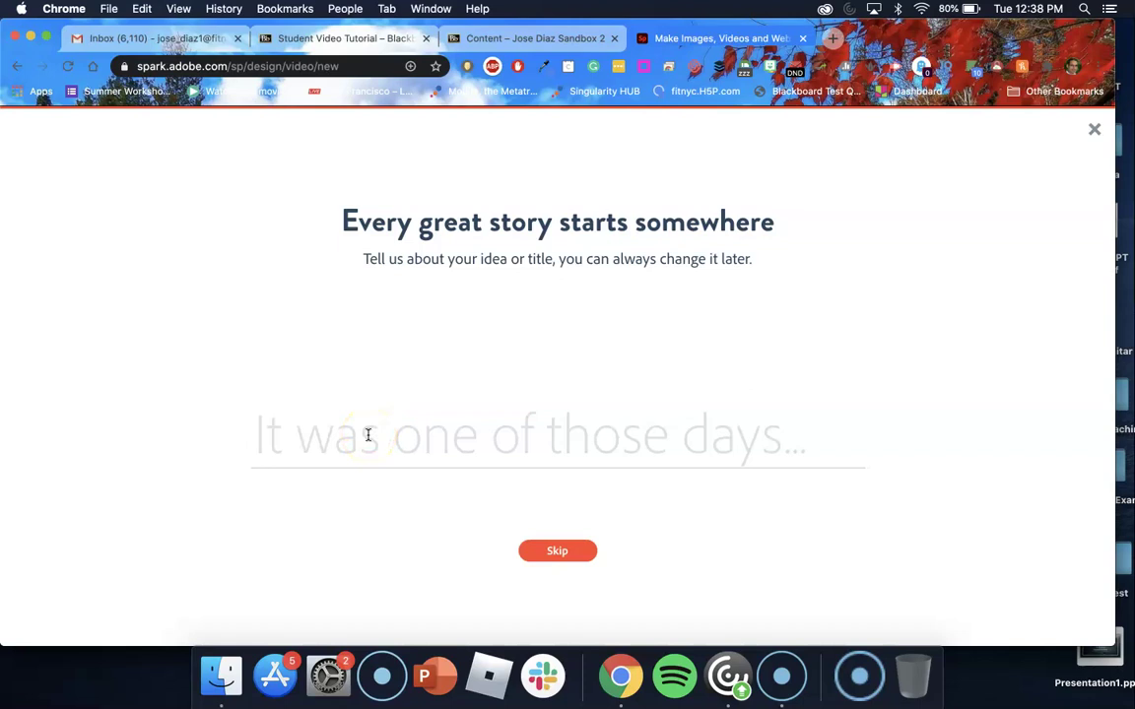
{"action": "type", "text": "Vide"}
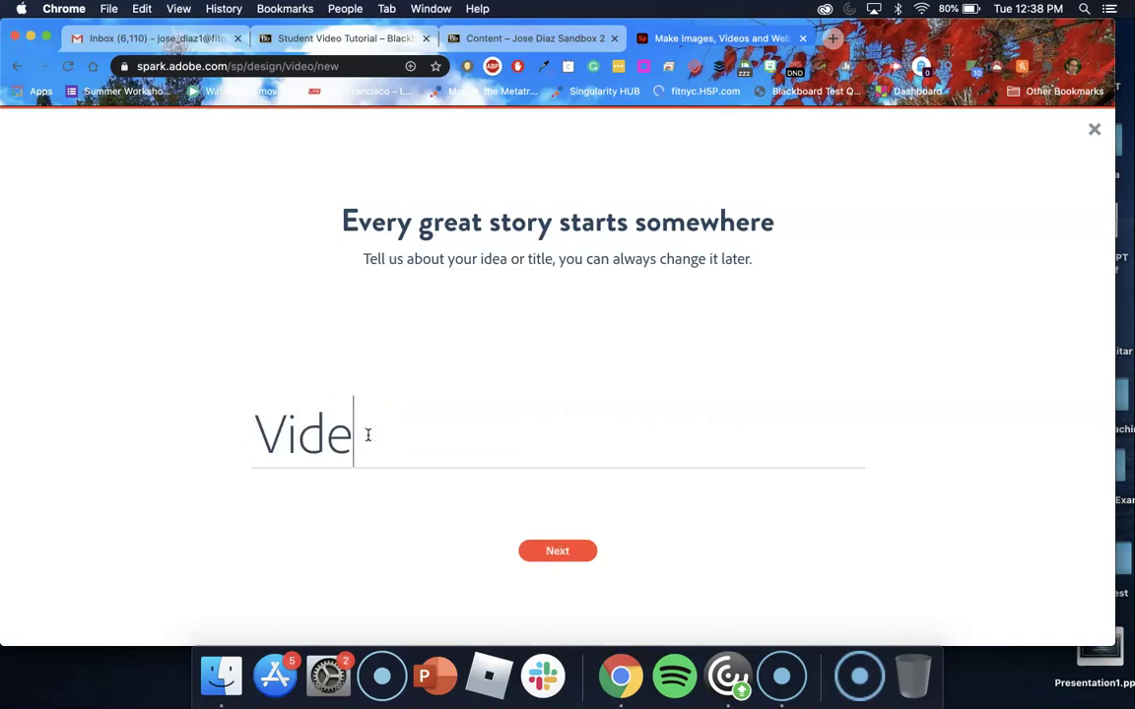
{"action": "type", "text": "o Presentation"}
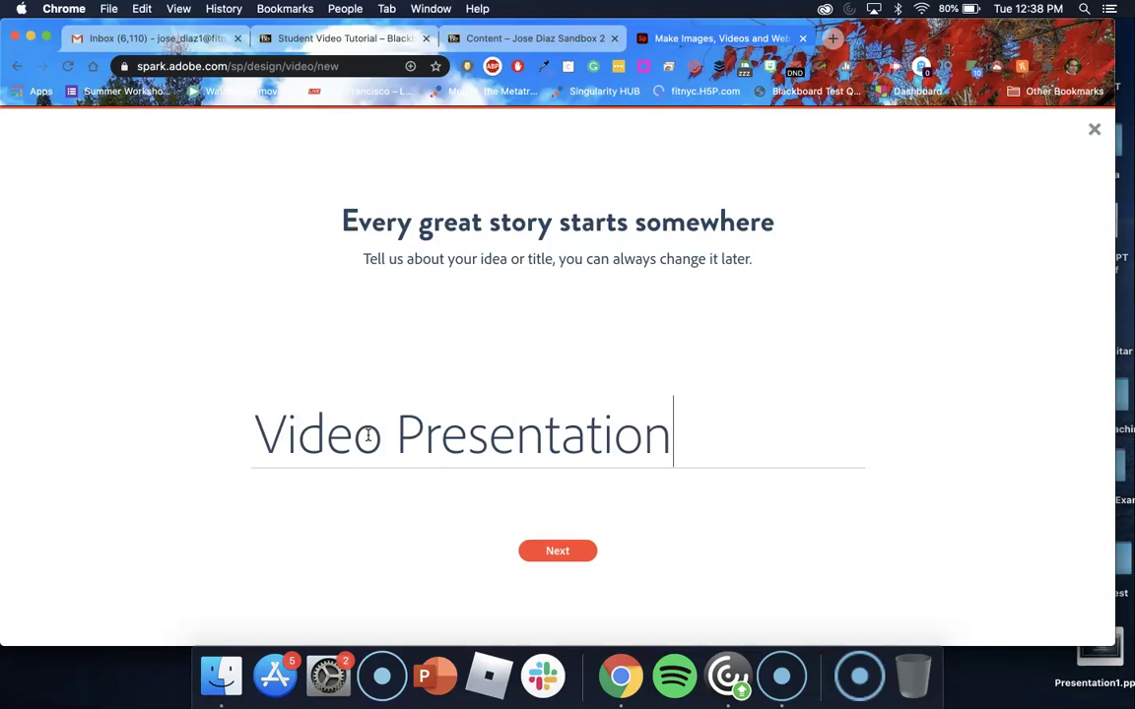
{"action": "left_click", "coordinate": [570, 557]}
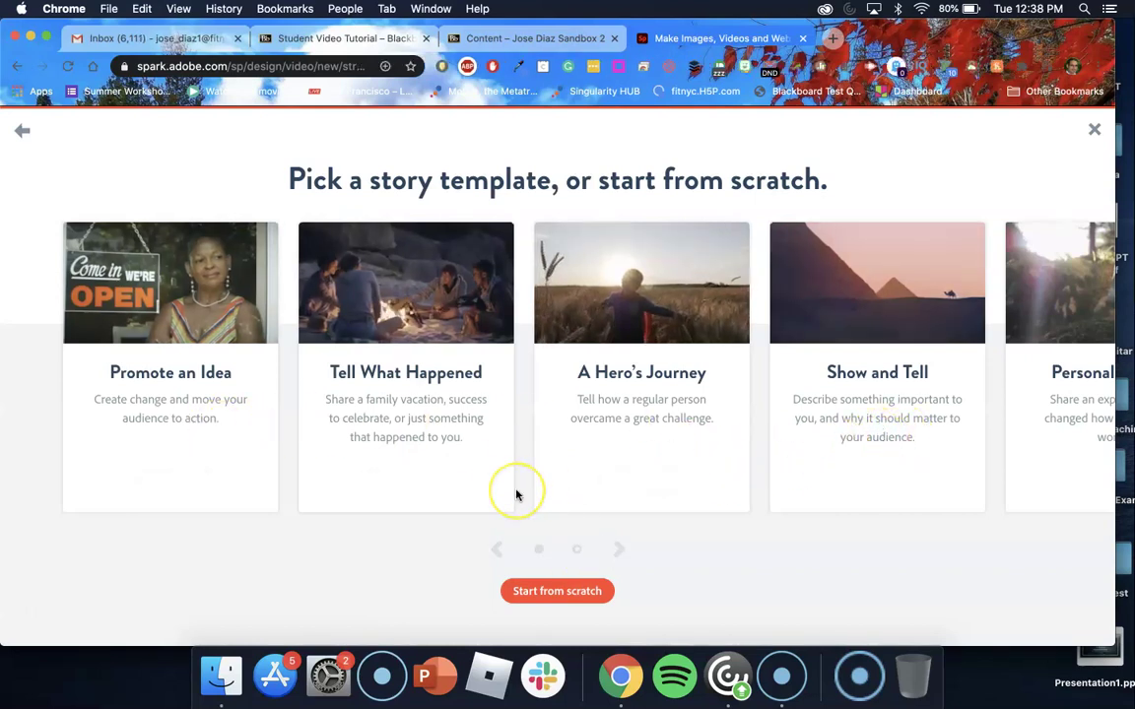
{"action": "left_click", "coordinate": [554, 592]}
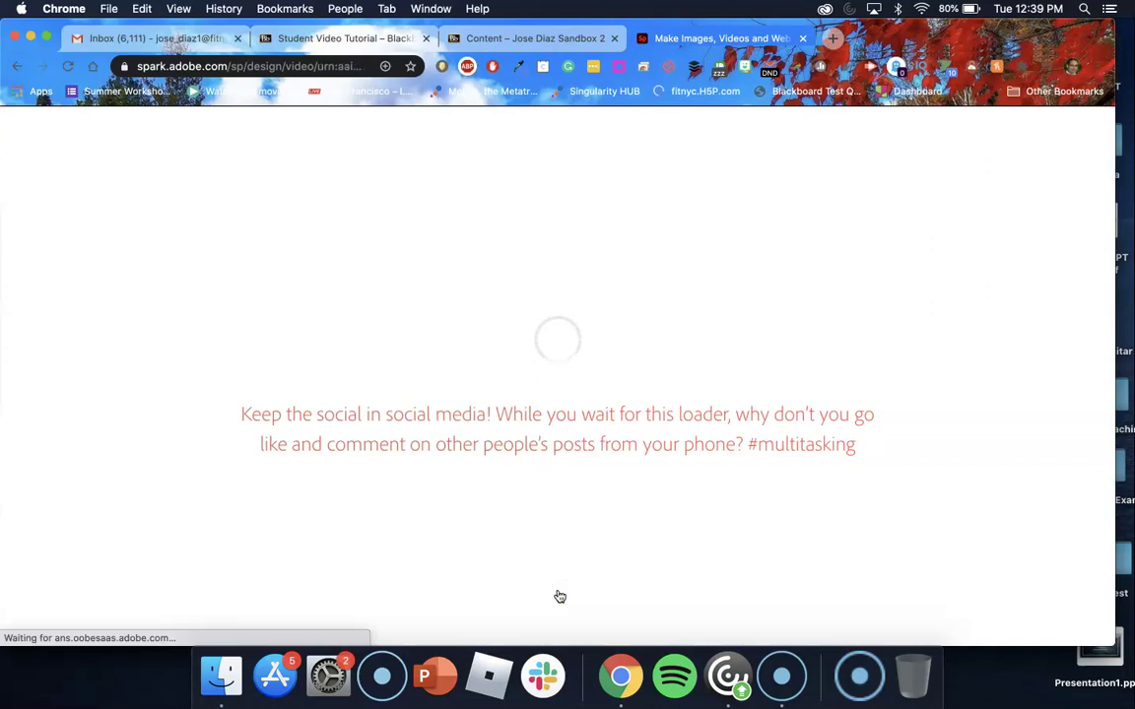
- Close the quick-tips dialog and add a blank second slide after slide 1
{"action": "left_click", "coordinate": [577, 511]}
{"action": "left_click", "coordinate": [592, 451]}
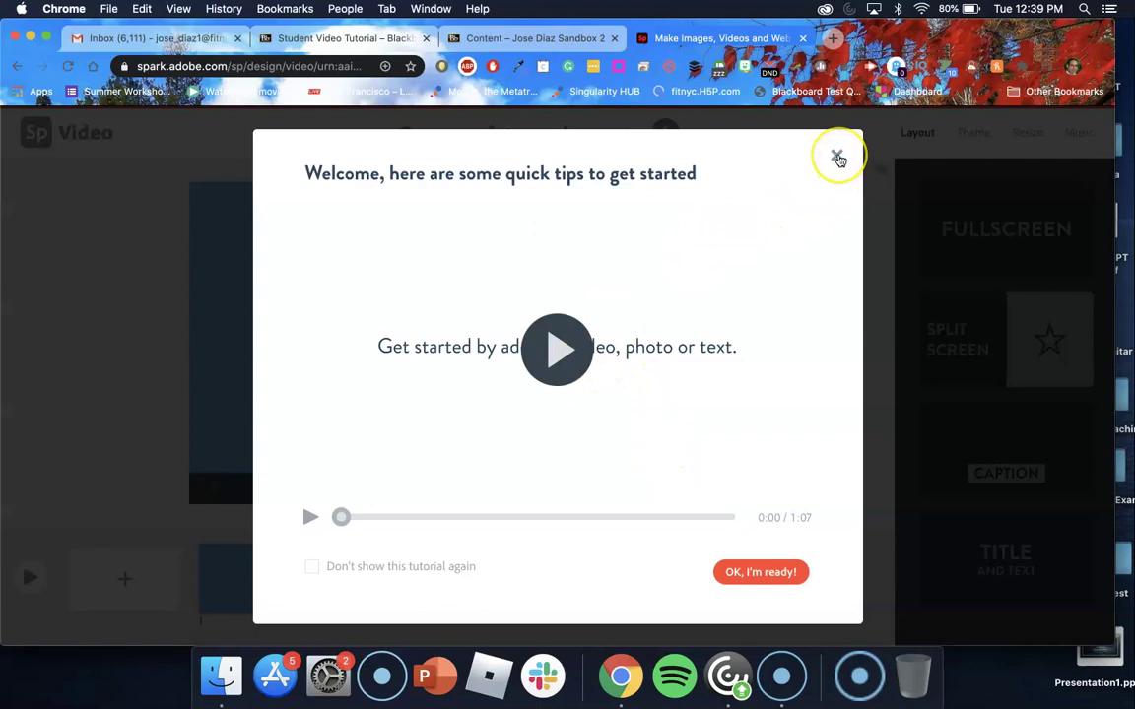
{"action": "left_click", "coordinate": [837, 157]}
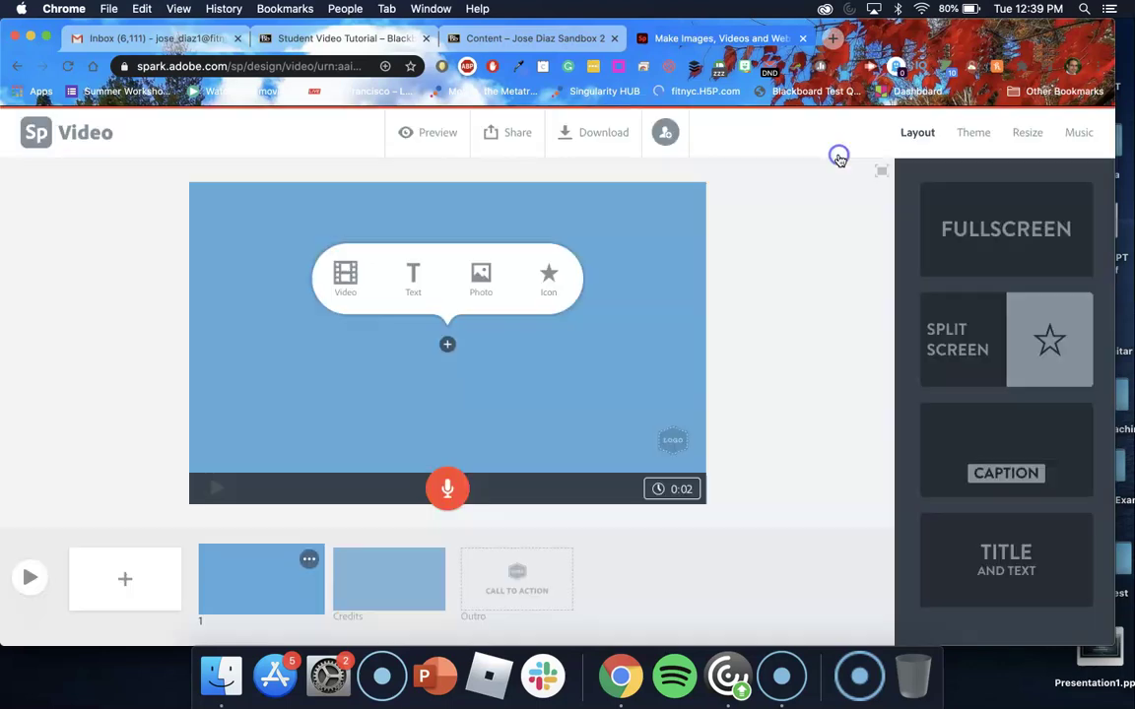
{"action": "left_click", "coordinate": [124, 585]}
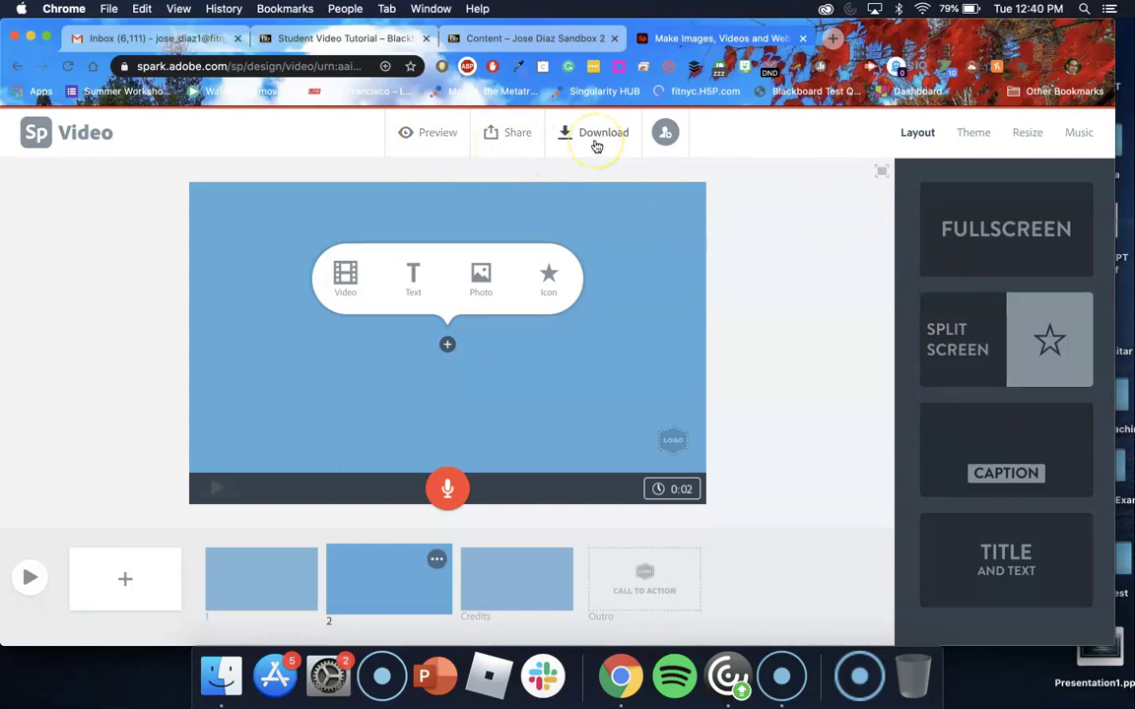
{"action": "left_click", "coordinate": [936, 141]}
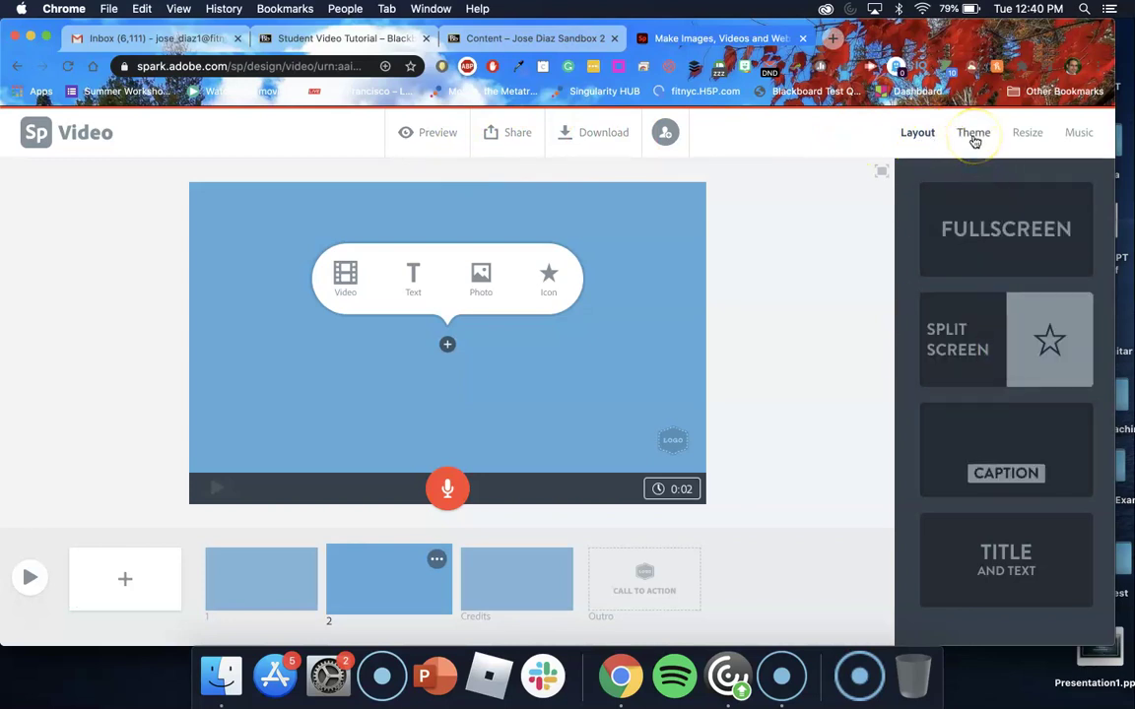
{"action": "left_click", "coordinate": [1023, 147]}
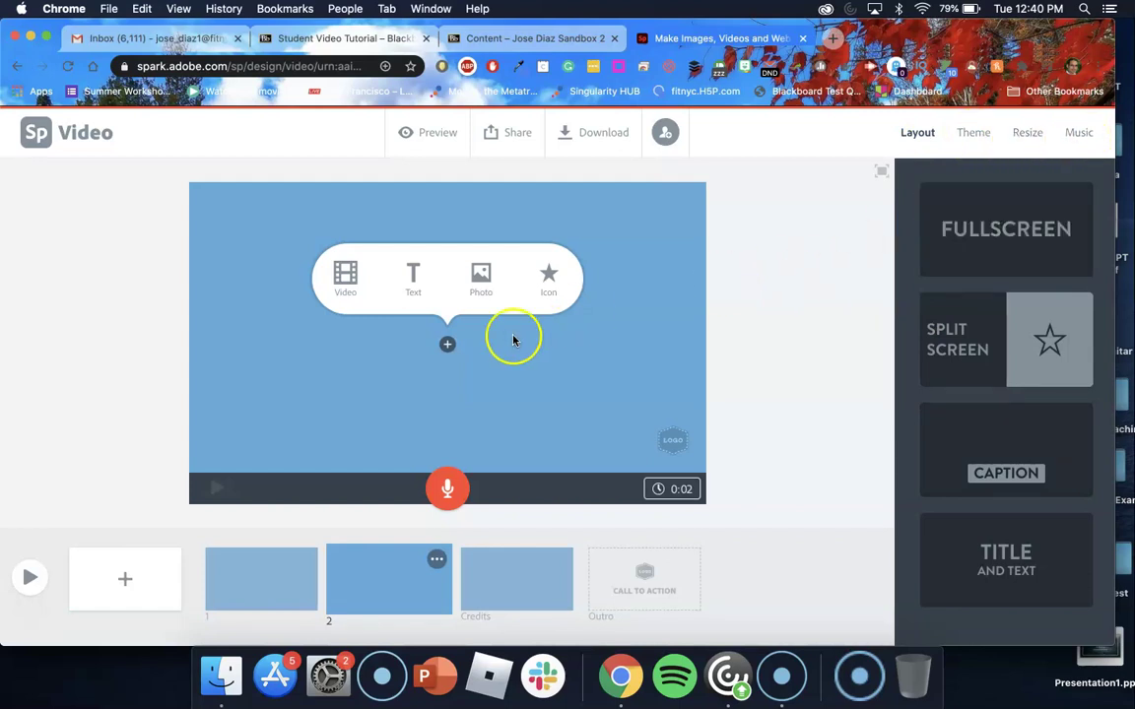
- Give slide 1 the Title and Text layout: 'Video Presentation' with a 'By' line for the author's name
{"action": "left_click", "coordinate": [259, 579]}
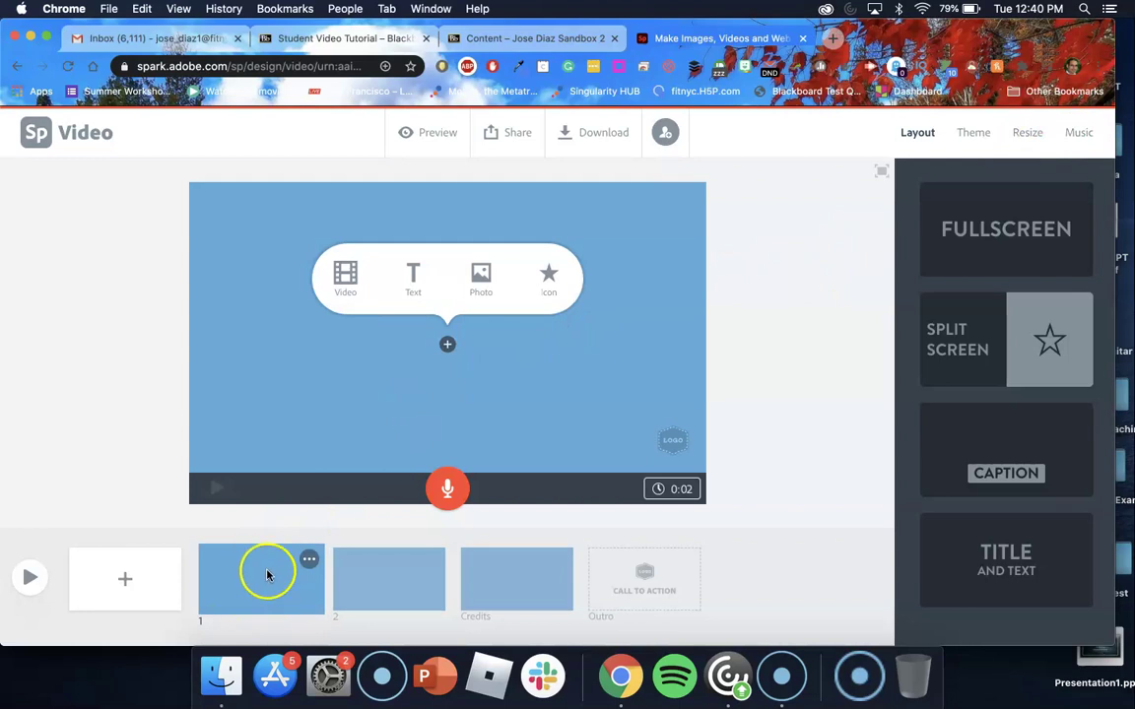
{"action": "left_click", "coordinate": [1001, 551]}
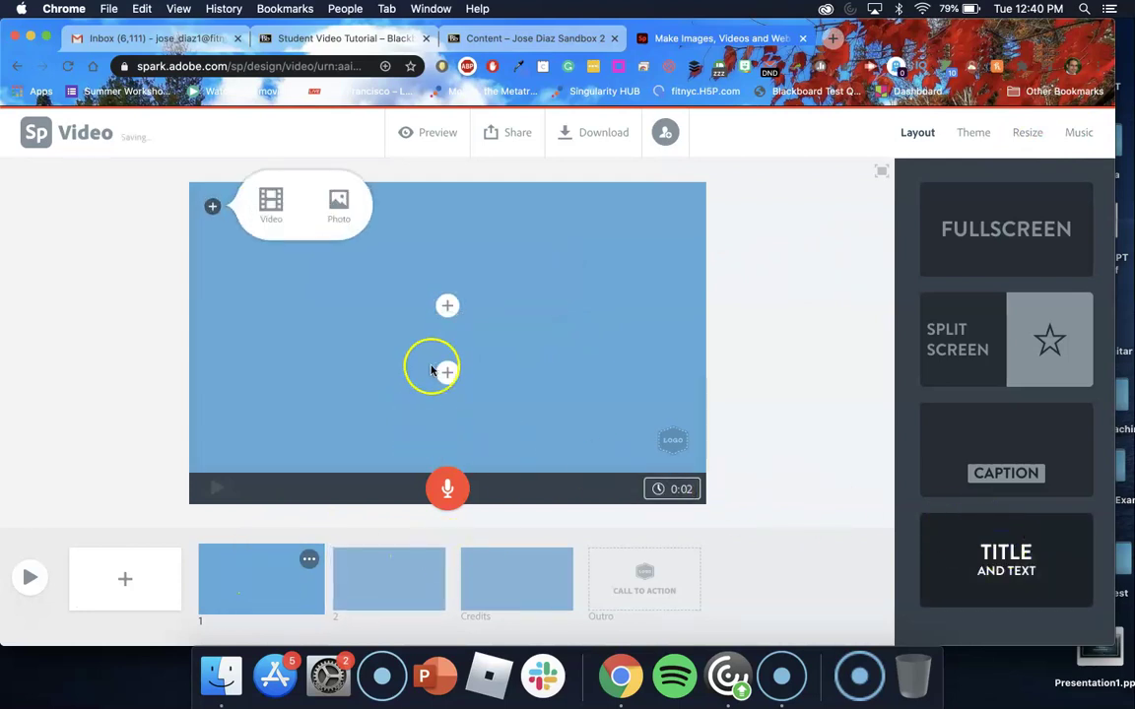
{"action": "left_click", "coordinate": [448, 307]}
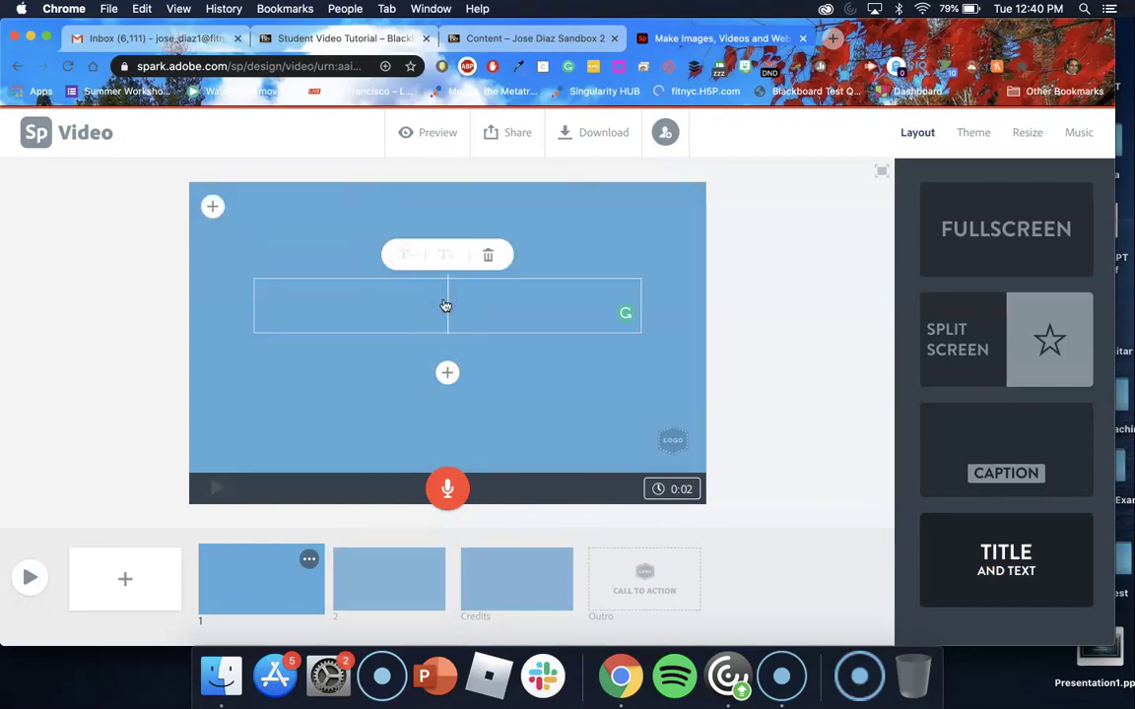
{"action": "type", "text": "Video Presen"}
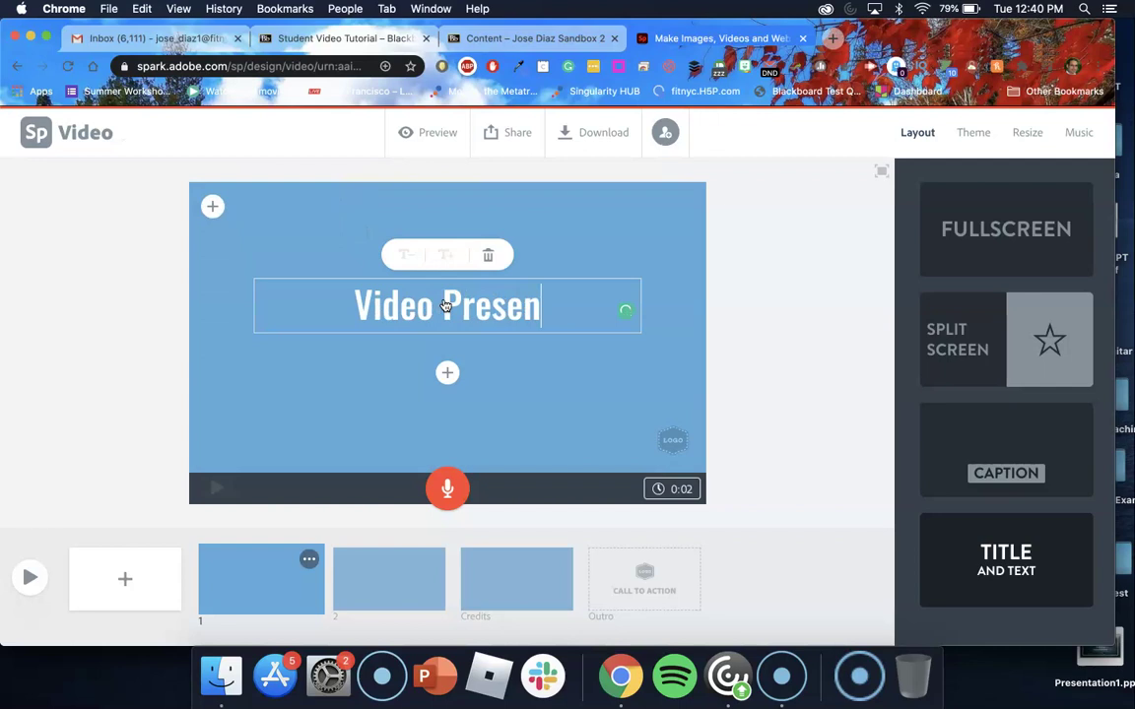
{"action": "type", "text": "tation"}
{"action": "left_click", "coordinate": [447, 373]}
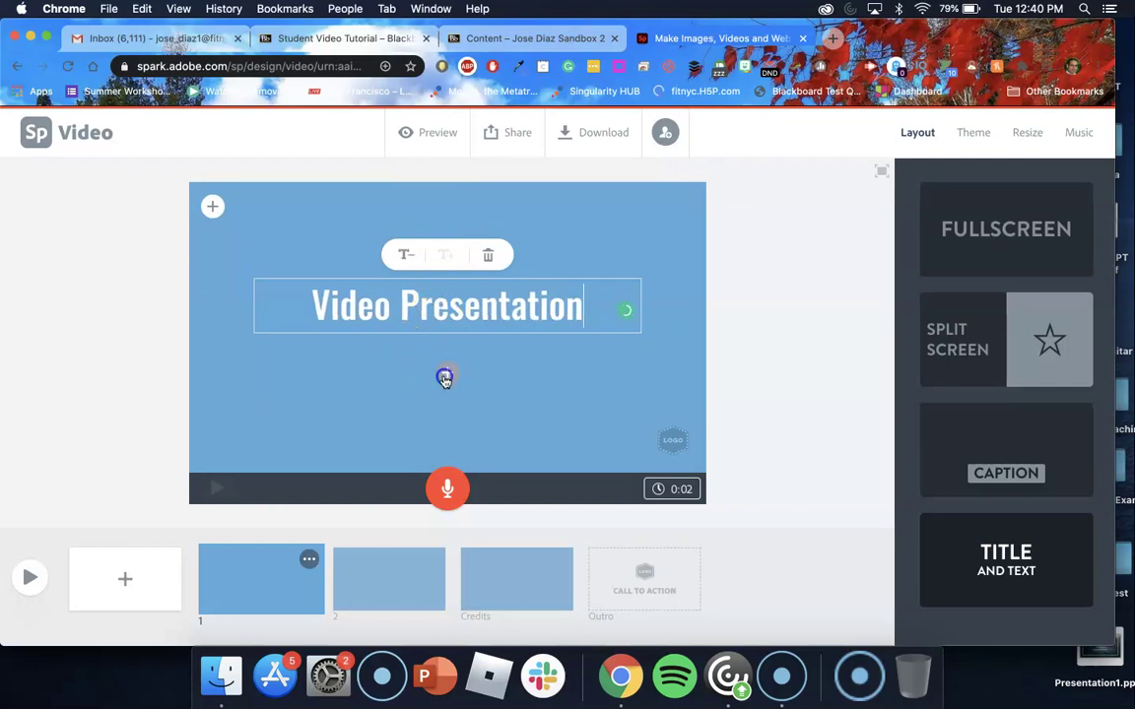
{"action": "type", "text": "By Jose Diaz"}
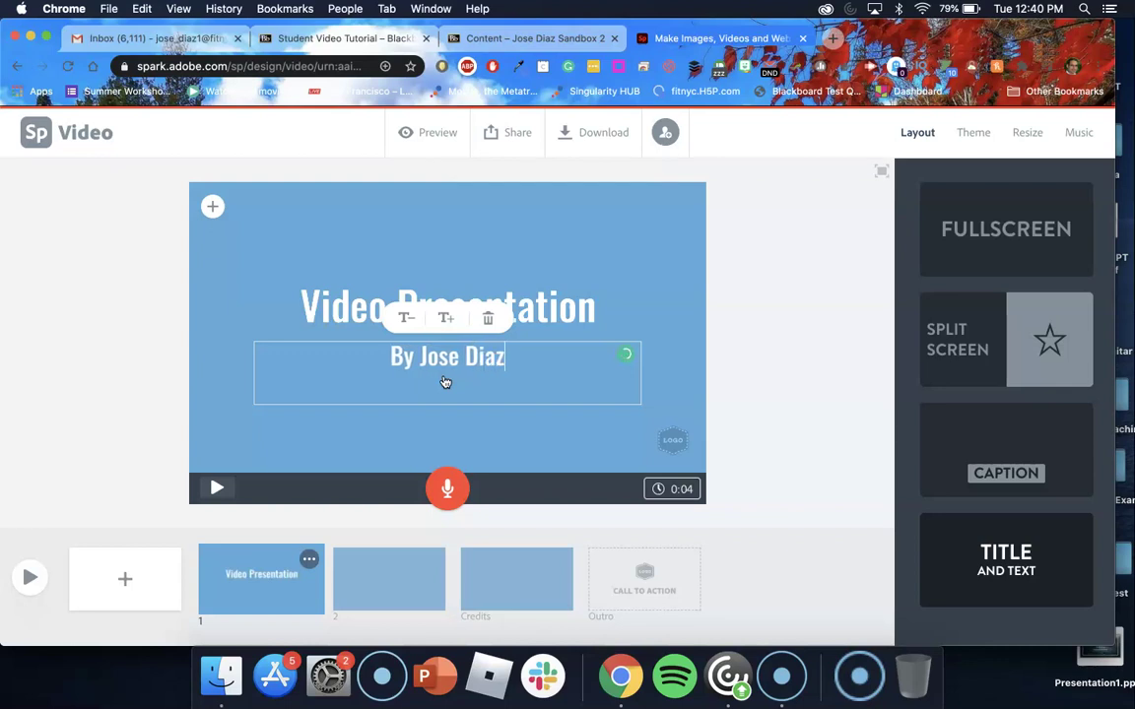
{"action": "left_click", "coordinate": [674, 301]}
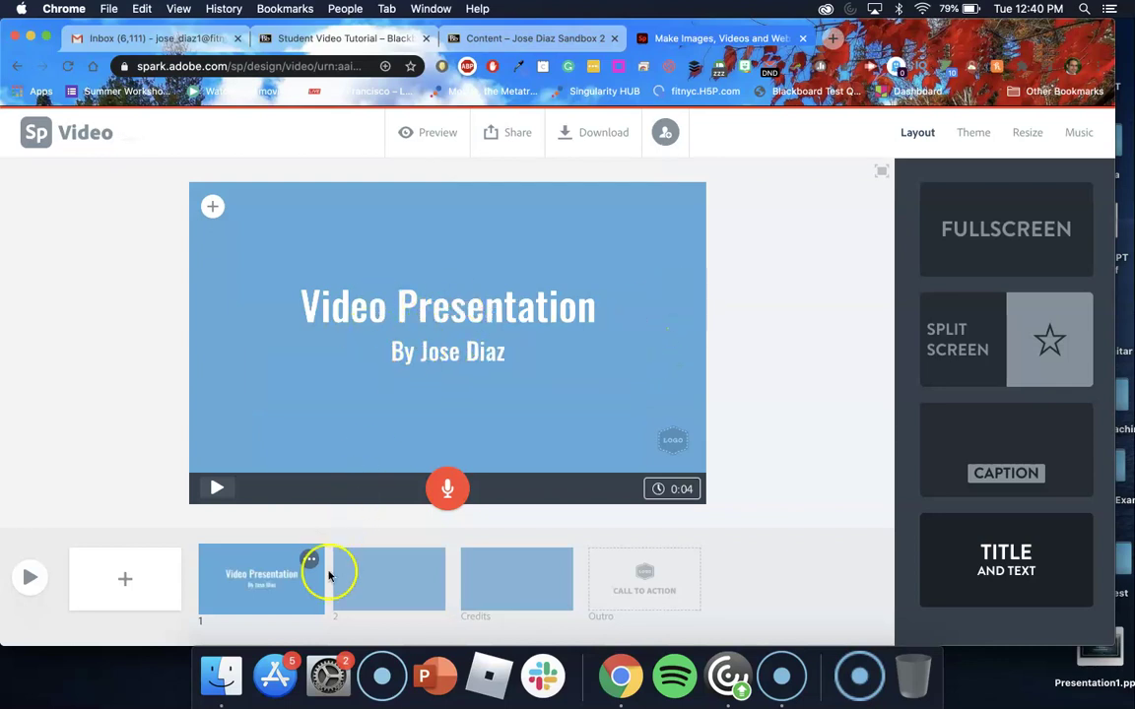
- Make slide 2 a split screen with a George Washington portrait, swapped to the right half
{"action": "left_click", "coordinate": [385, 583]}
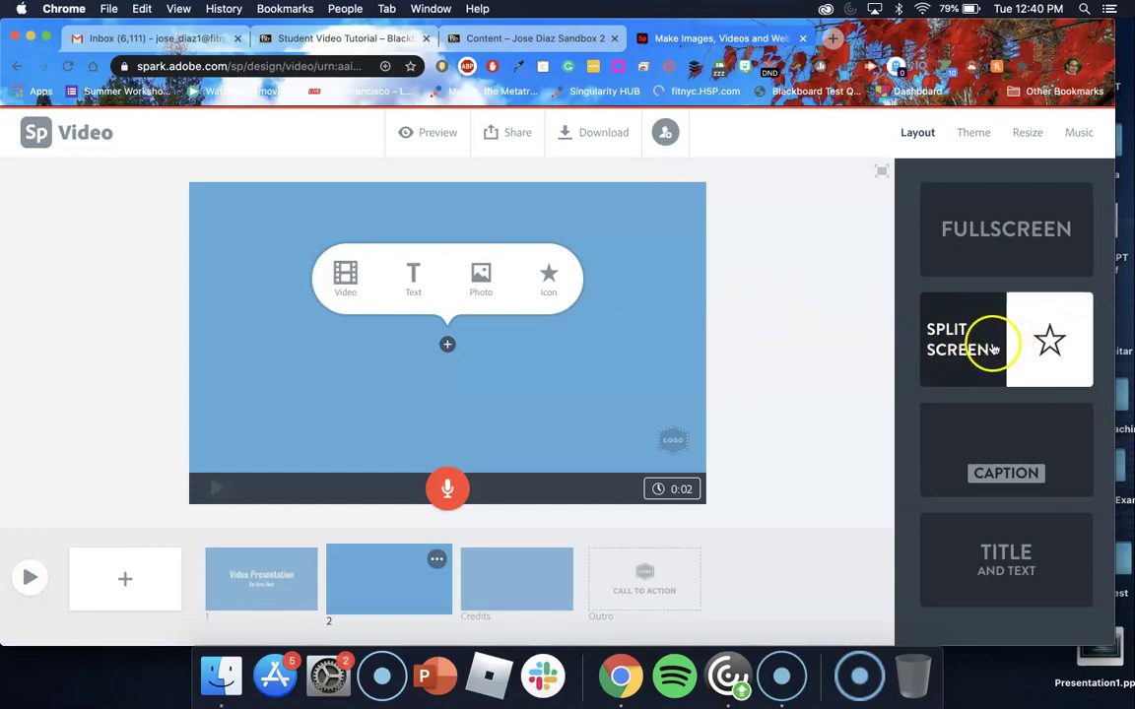
{"action": "left_click", "coordinate": [993, 347]}
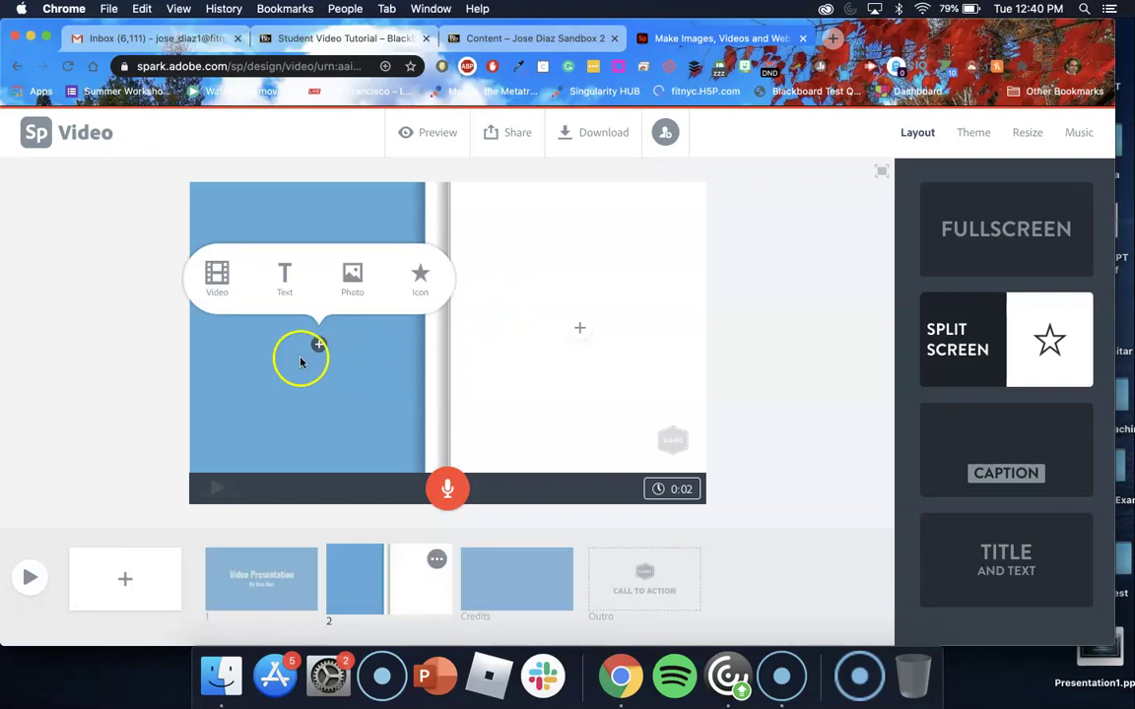
{"action": "left_click", "coordinate": [352, 280]}
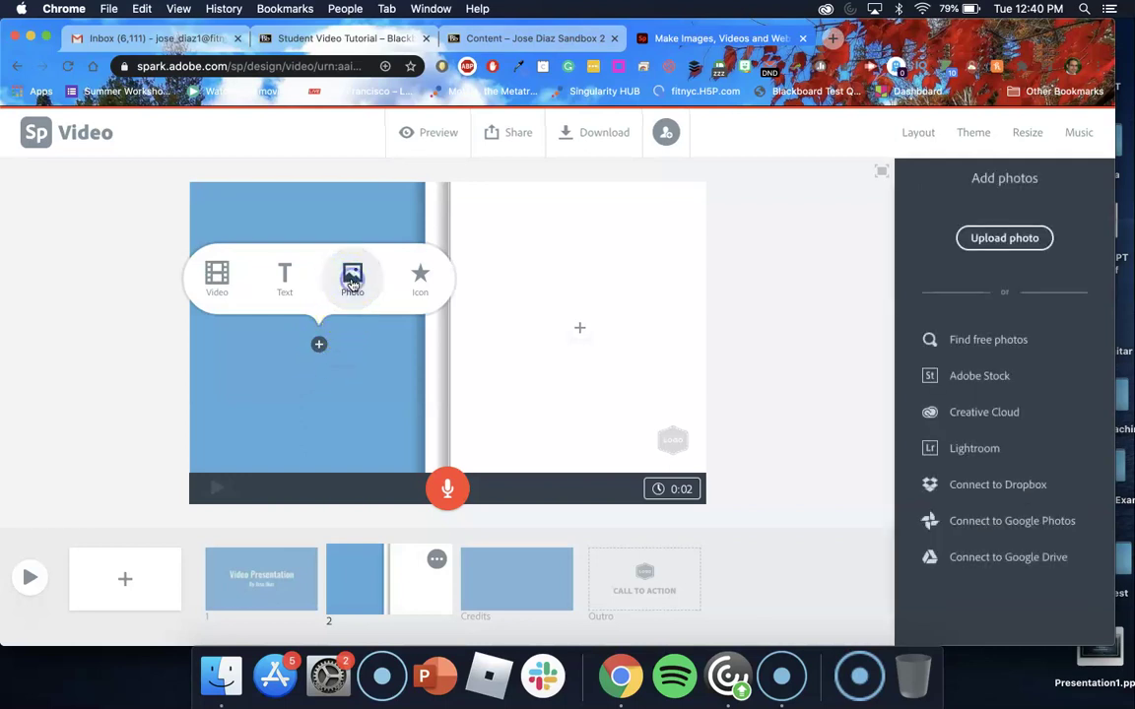
{"action": "left_click", "coordinate": [982, 341]}
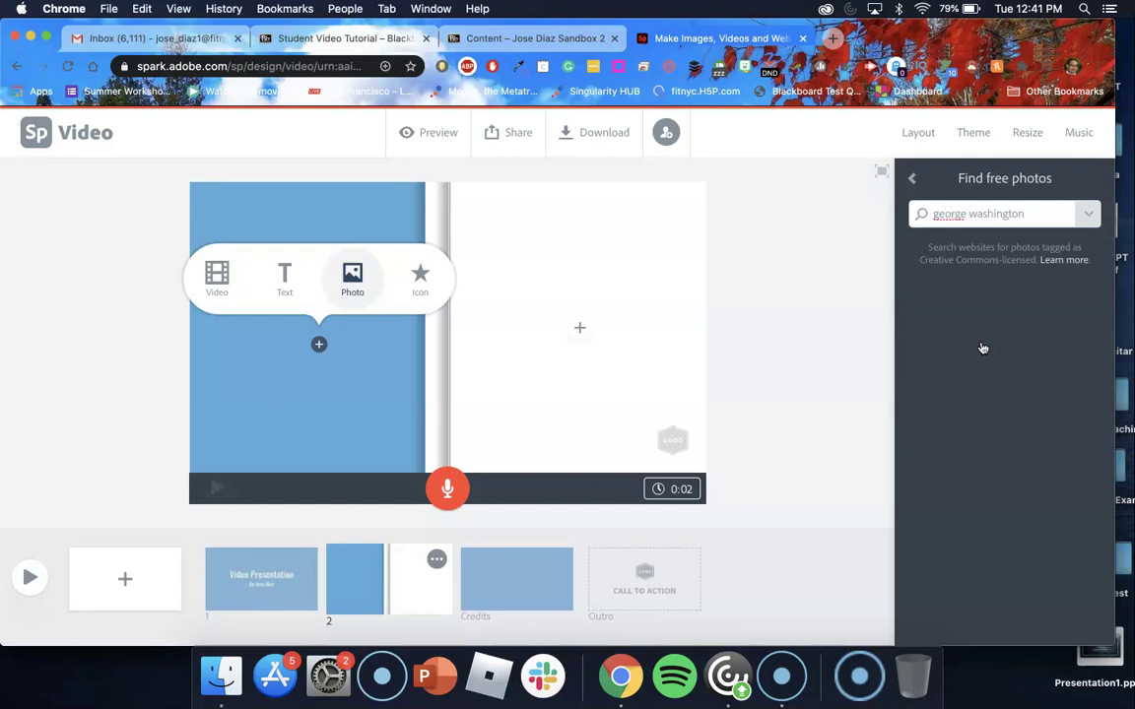
{"action": "key", "text": "Return"}
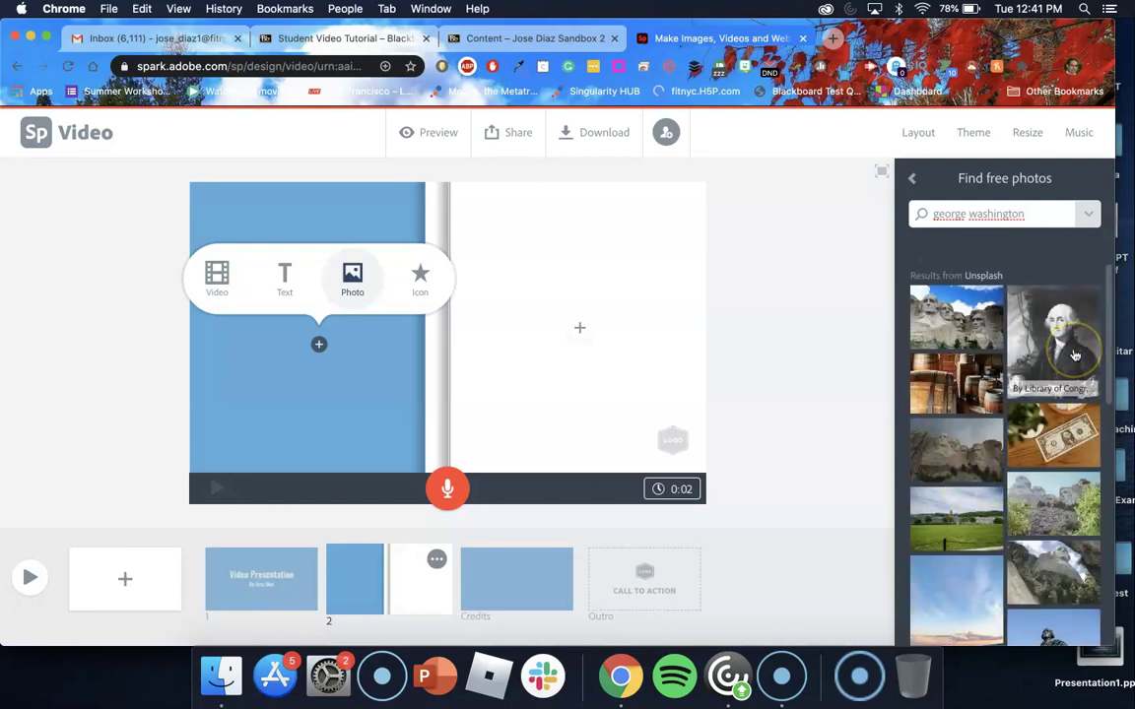
{"action": "left_click", "coordinate": [1075, 355]}
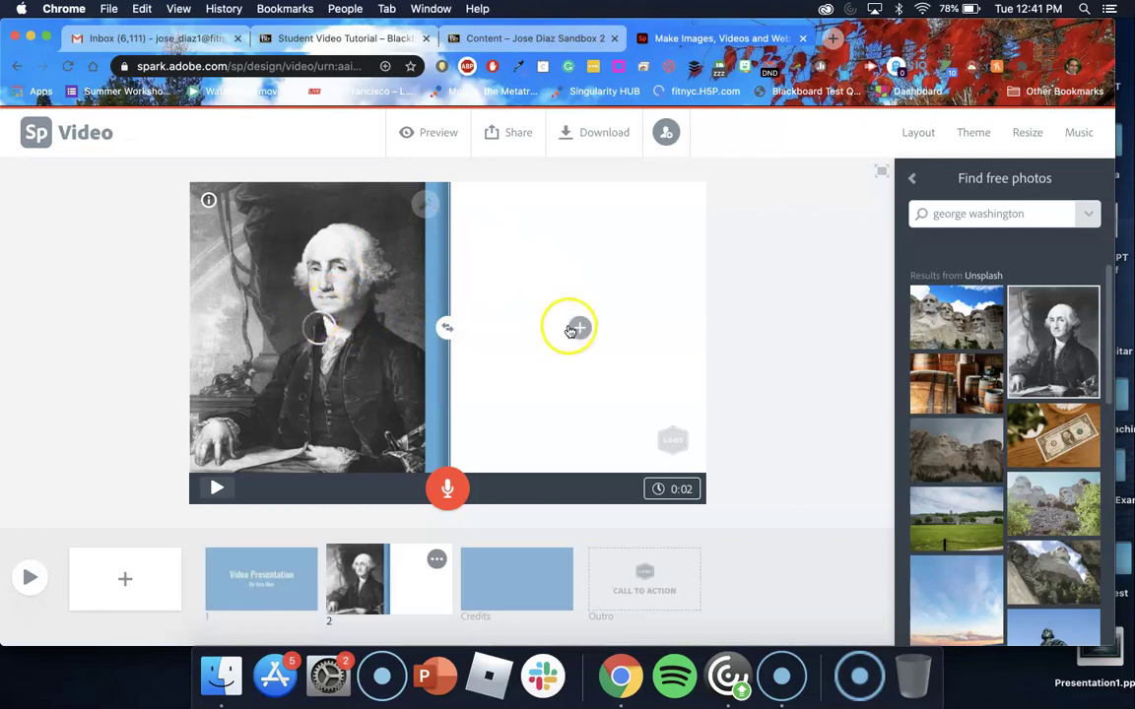
{"action": "left_click", "coordinate": [449, 330]}
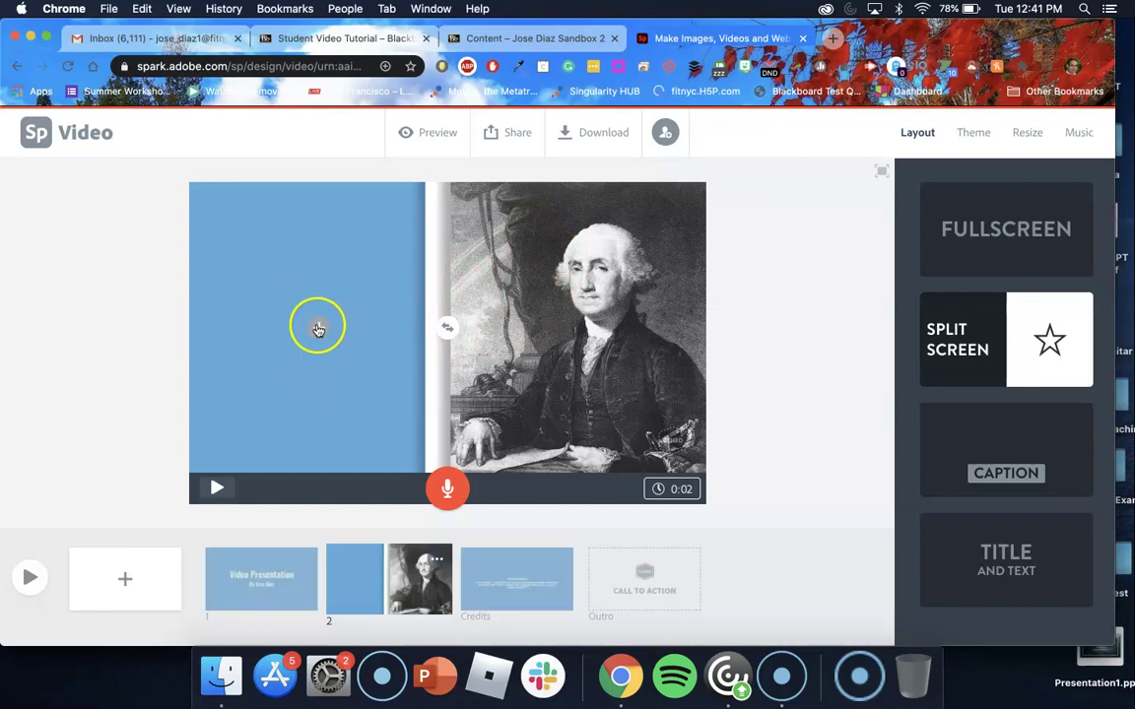
- Add a text box reading 'George Washington' to slide 2's empty left half
{"action": "left_click", "coordinate": [318, 329]}
{"action": "left_click", "coordinate": [286, 273]}
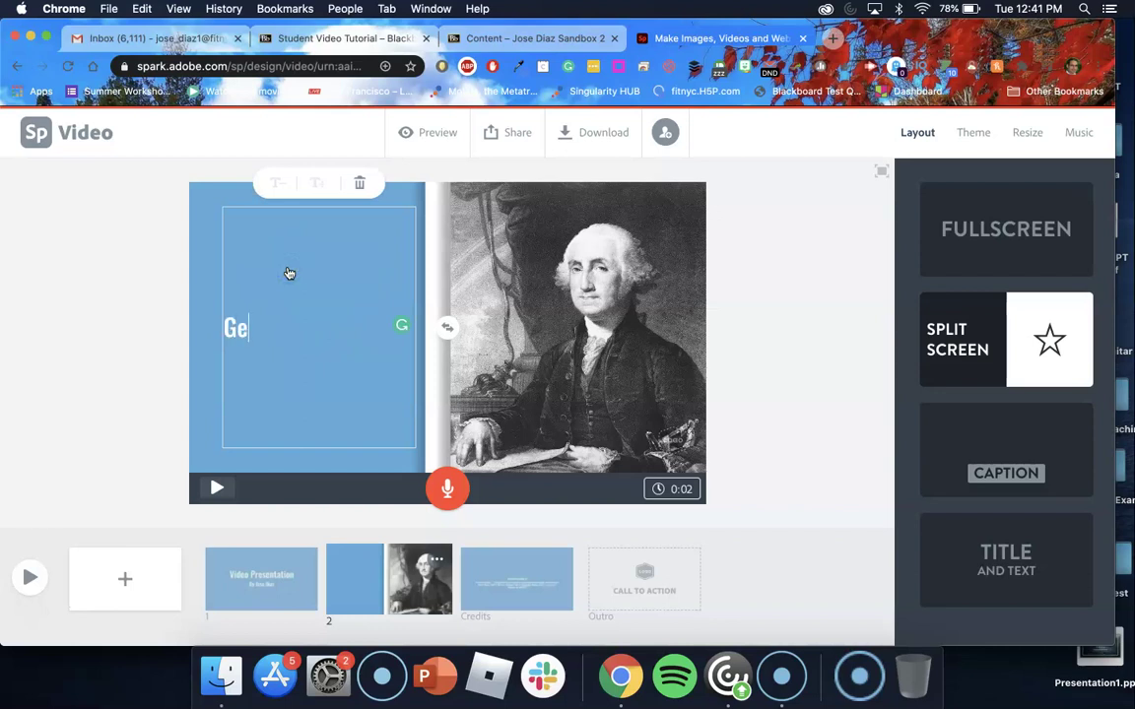
{"action": "type", "text": "George Washington"}
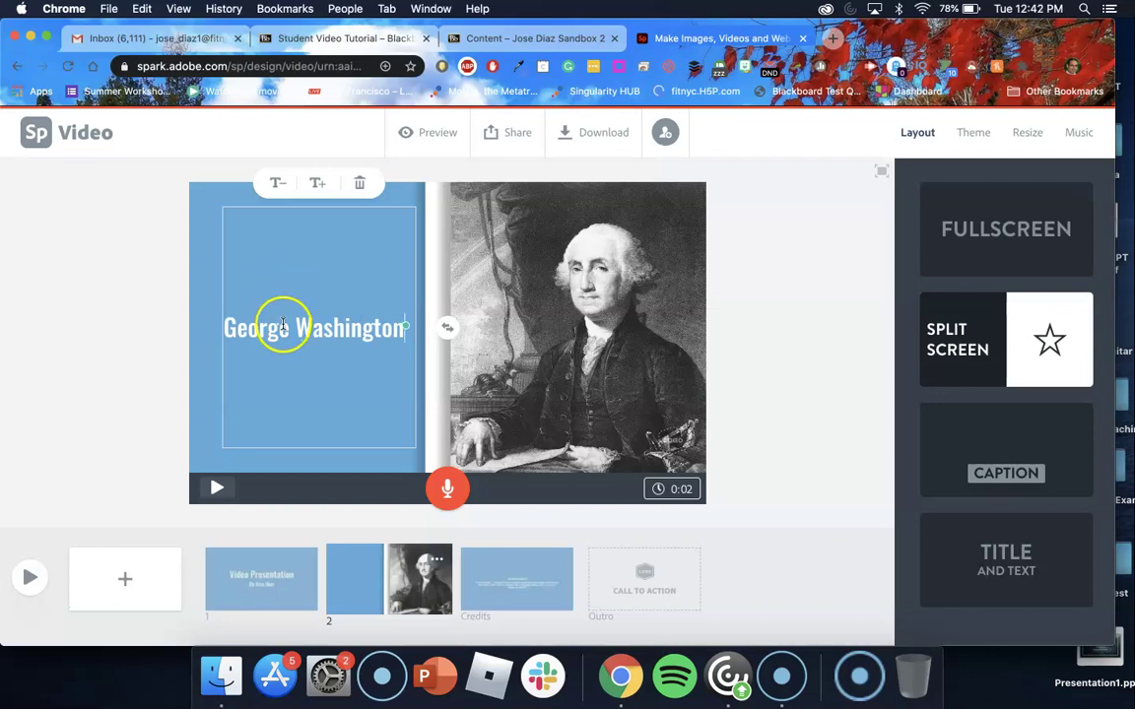
{"action": "mouse_move", "coordinate": [403, 323]}
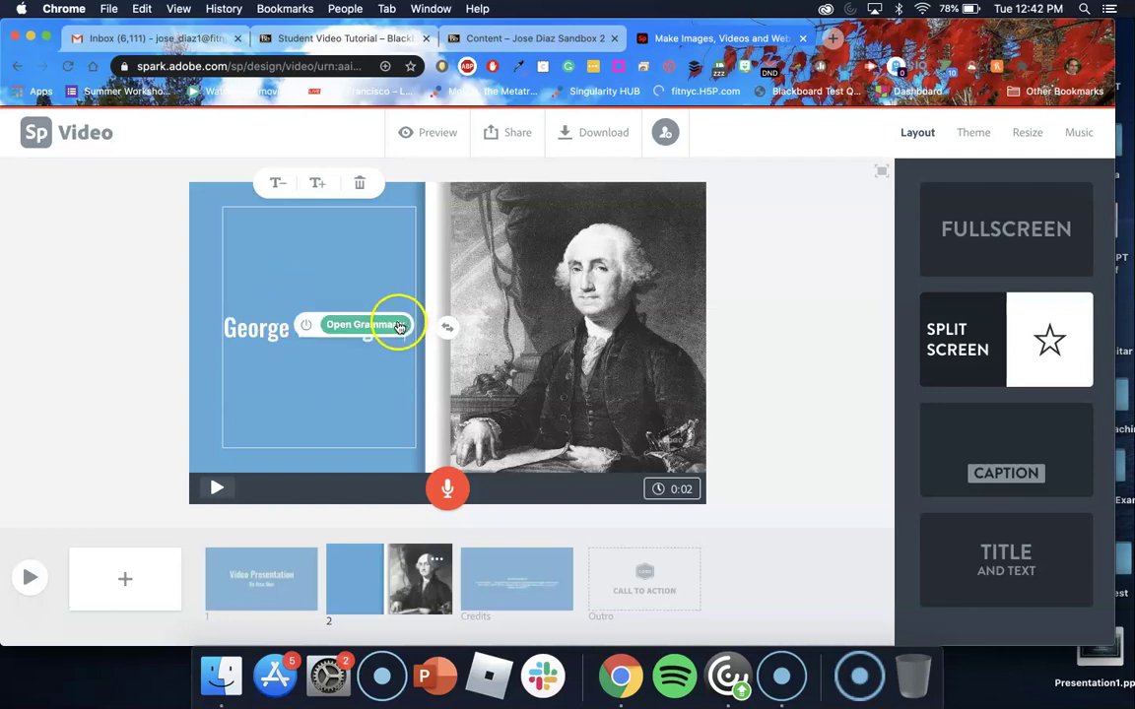
- Record a 7-second voice-over narration for the George Washington slide
{"action": "left_click", "coordinate": [448, 491]}
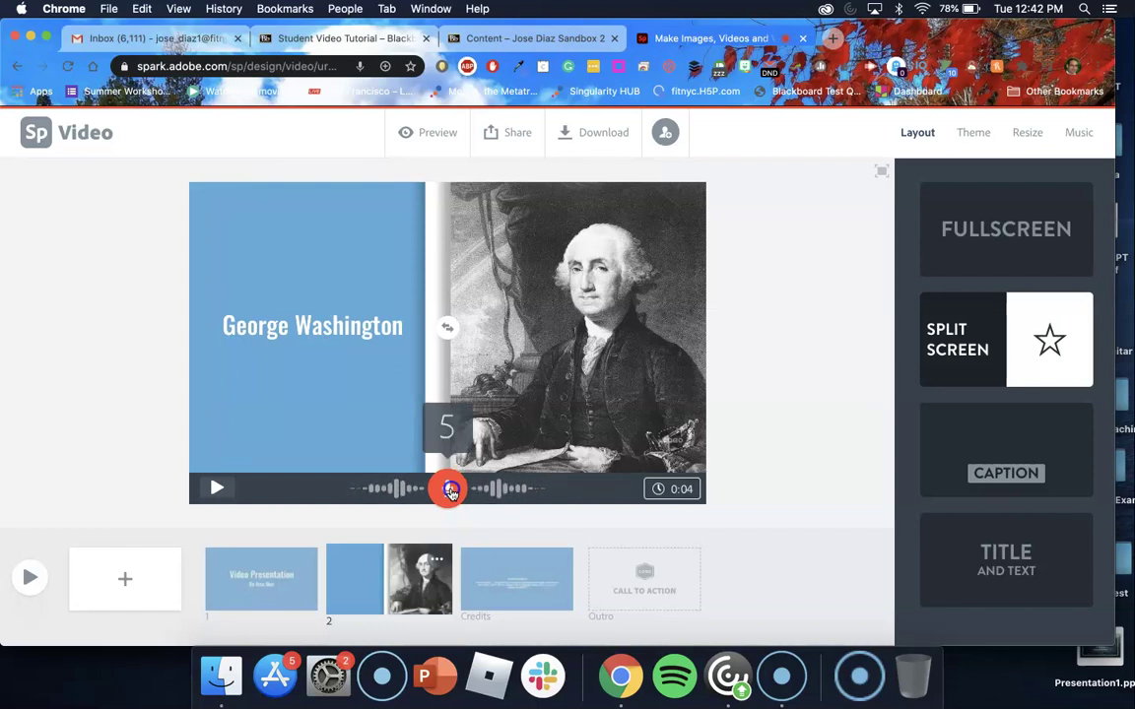
{"action": "left_click_drag", "start_coordinate": [450, 490], "coordinate": [450, 491]}
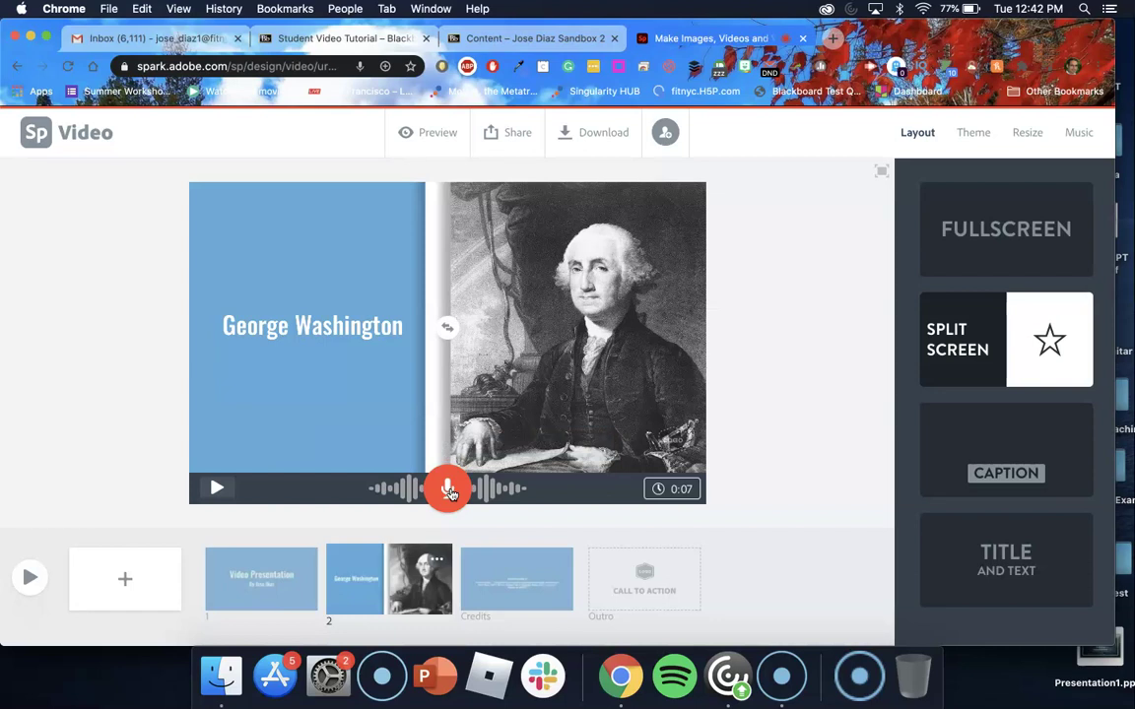
{"action": "left_click", "coordinate": [449, 492]}
{"action": "left_click", "coordinate": [476, 406]}
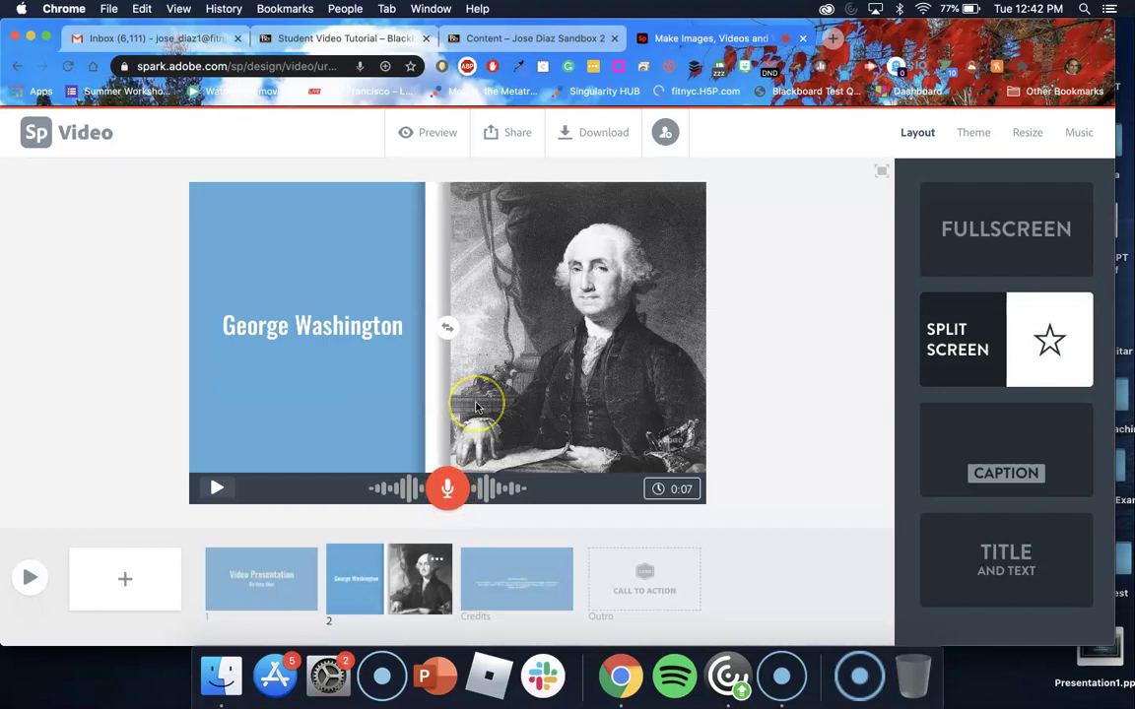
{"action": "left_click", "coordinate": [685, 502]}
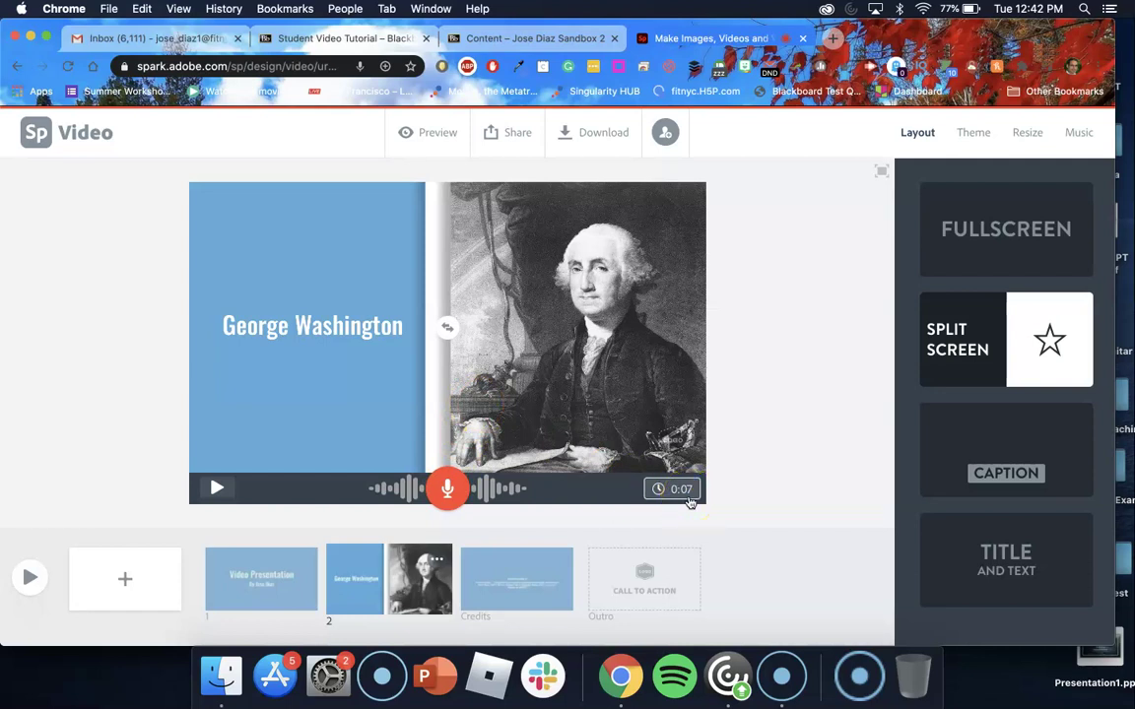
- Add a third scene showing a full-screen Mount Rushmore photo
{"action": "left_click", "coordinate": [124, 581]}
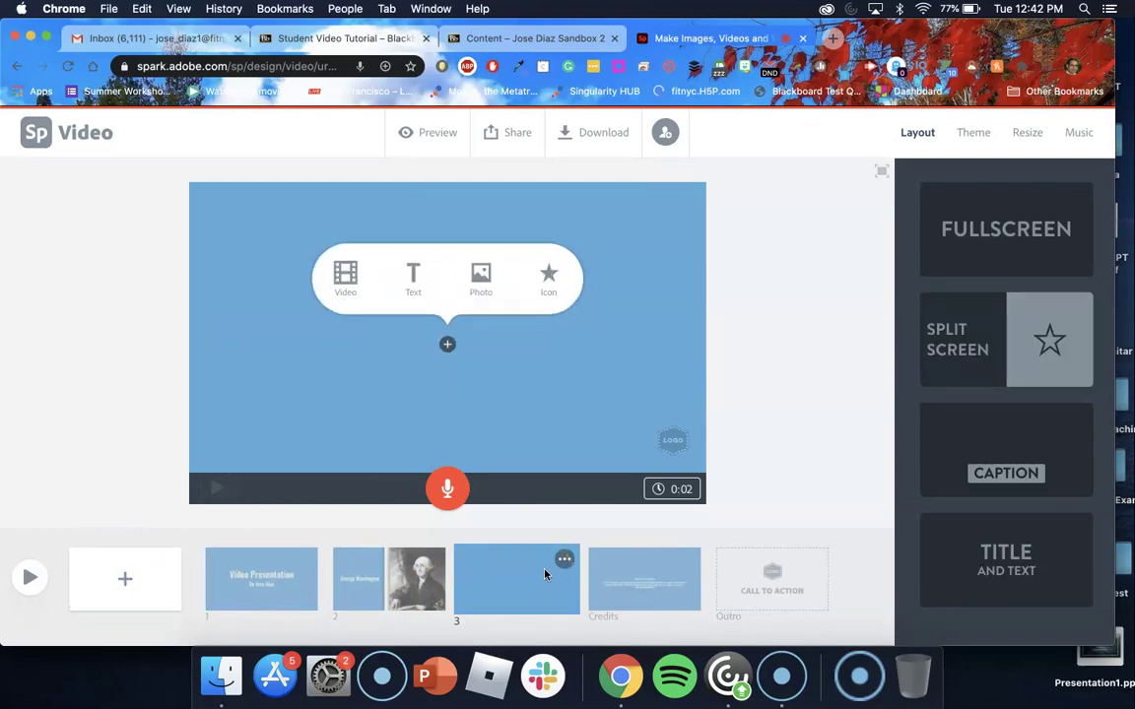
{"action": "left_click", "coordinate": [481, 283]}
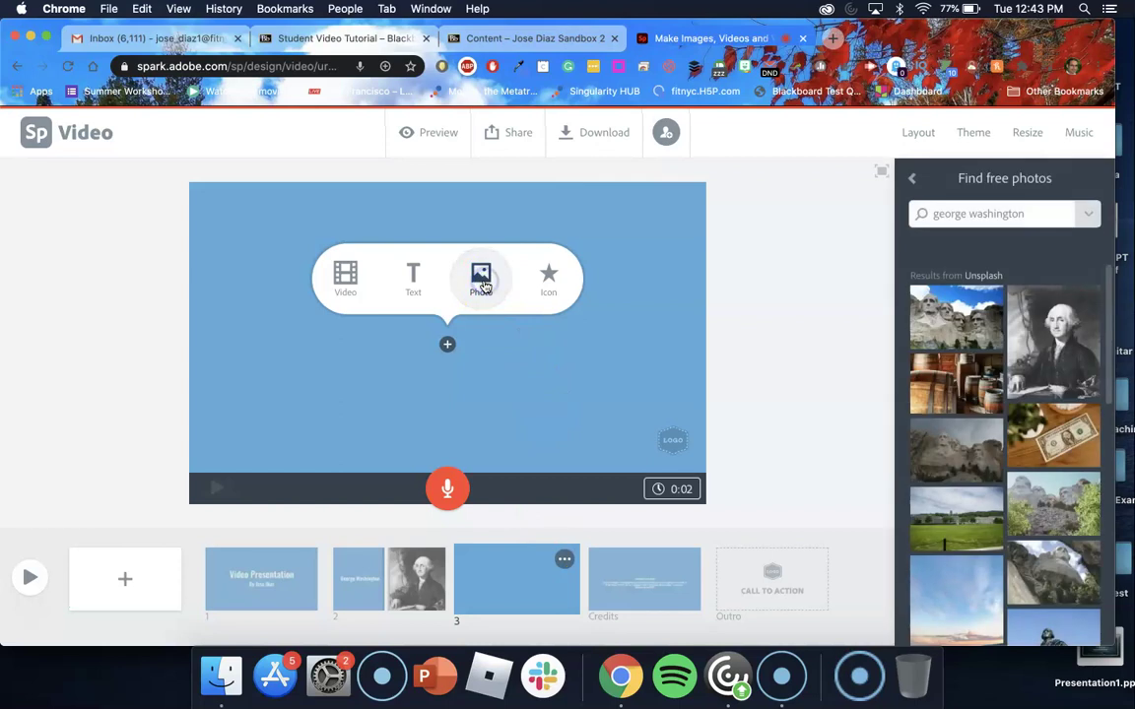
{"action": "left_click", "coordinate": [985, 318]}
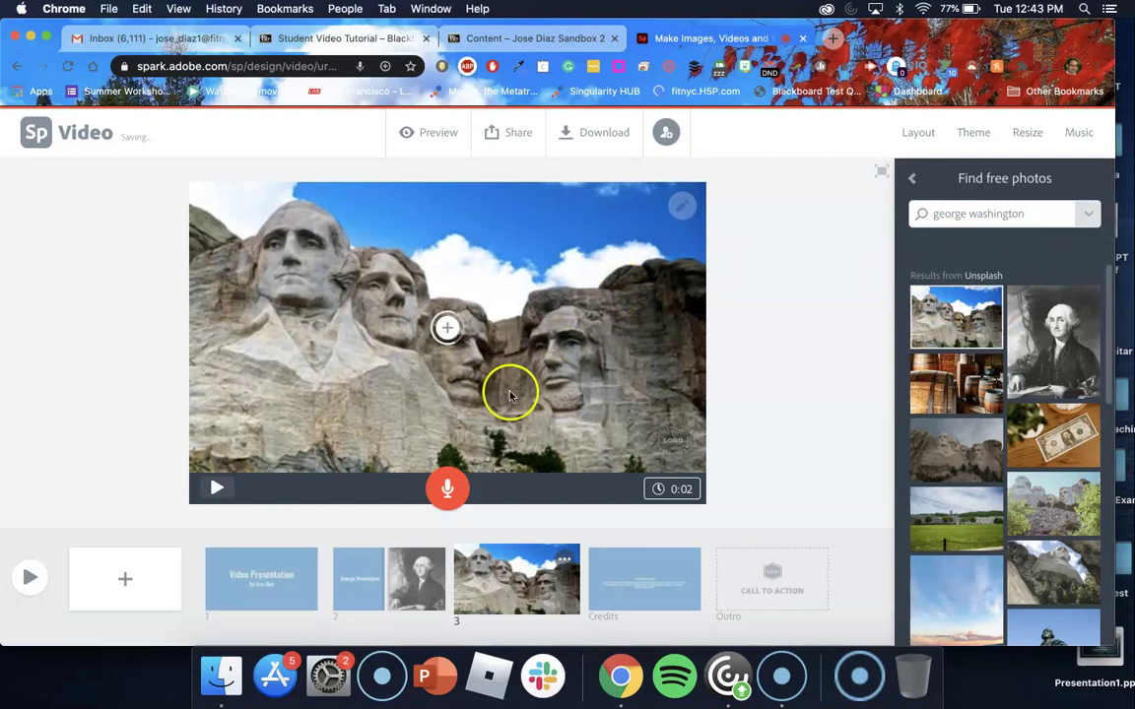
- Record a 7-second voice-over for the Mount Rushmore scene
{"action": "left_click", "coordinate": [449, 501]}
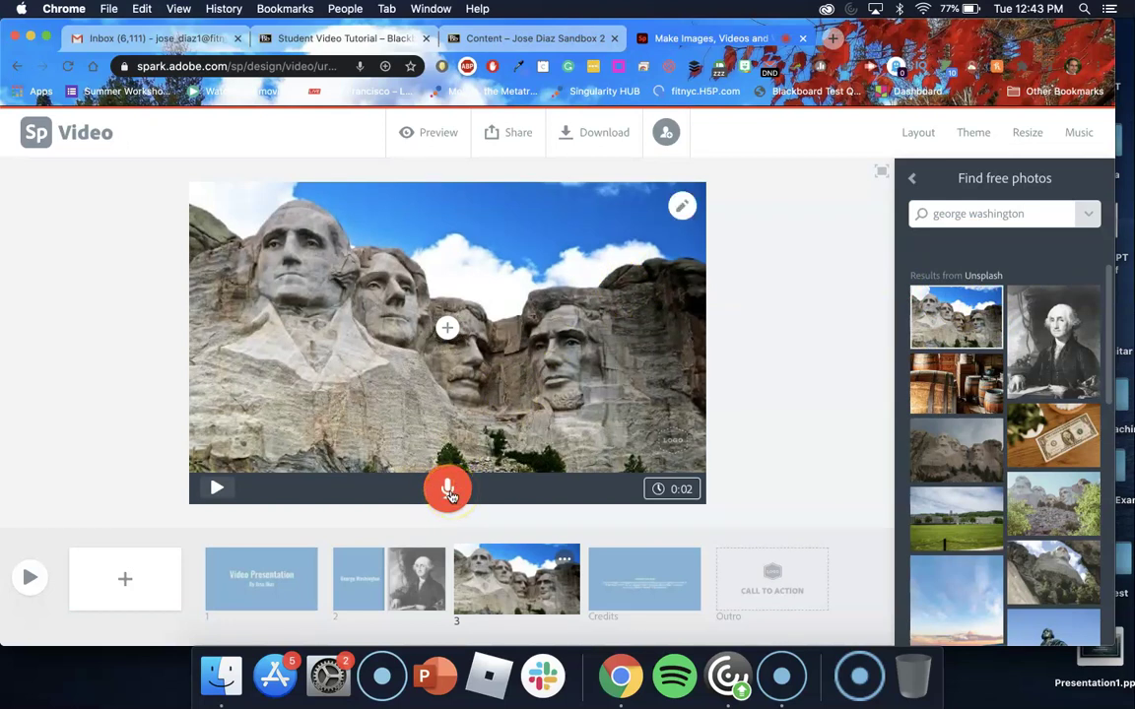
{"action": "left_click", "coordinate": [447, 494]}
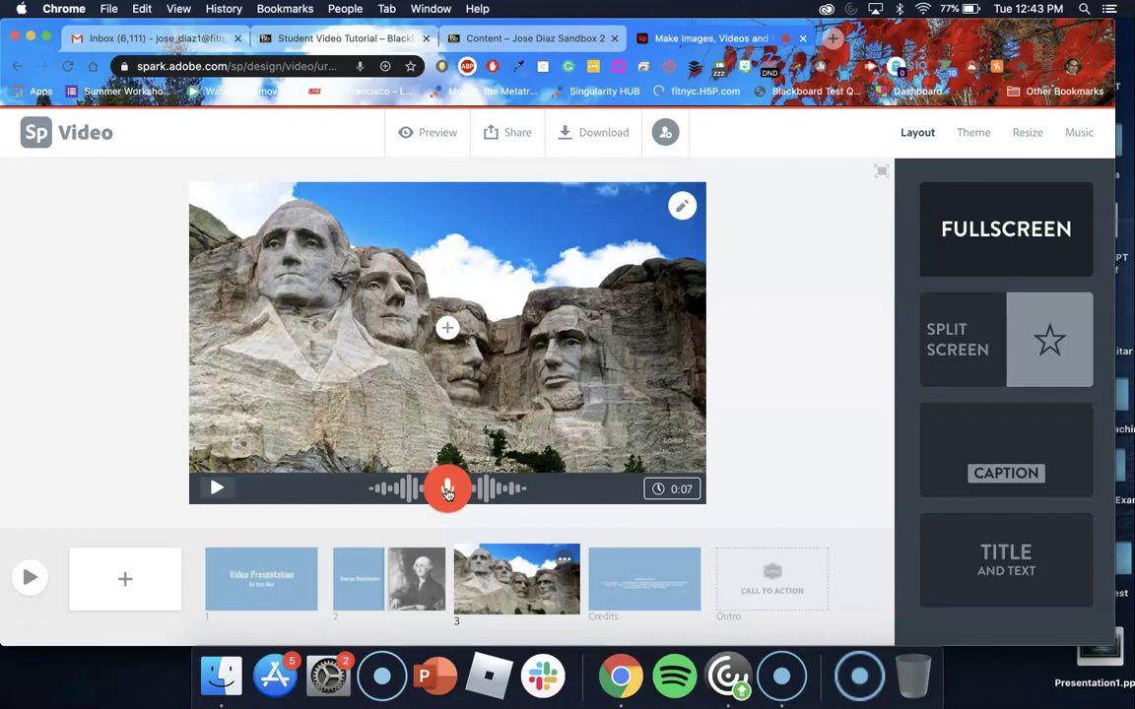
{"action": "left_click_drag", "start_coordinate": [447, 492], "coordinate": [449, 493]}
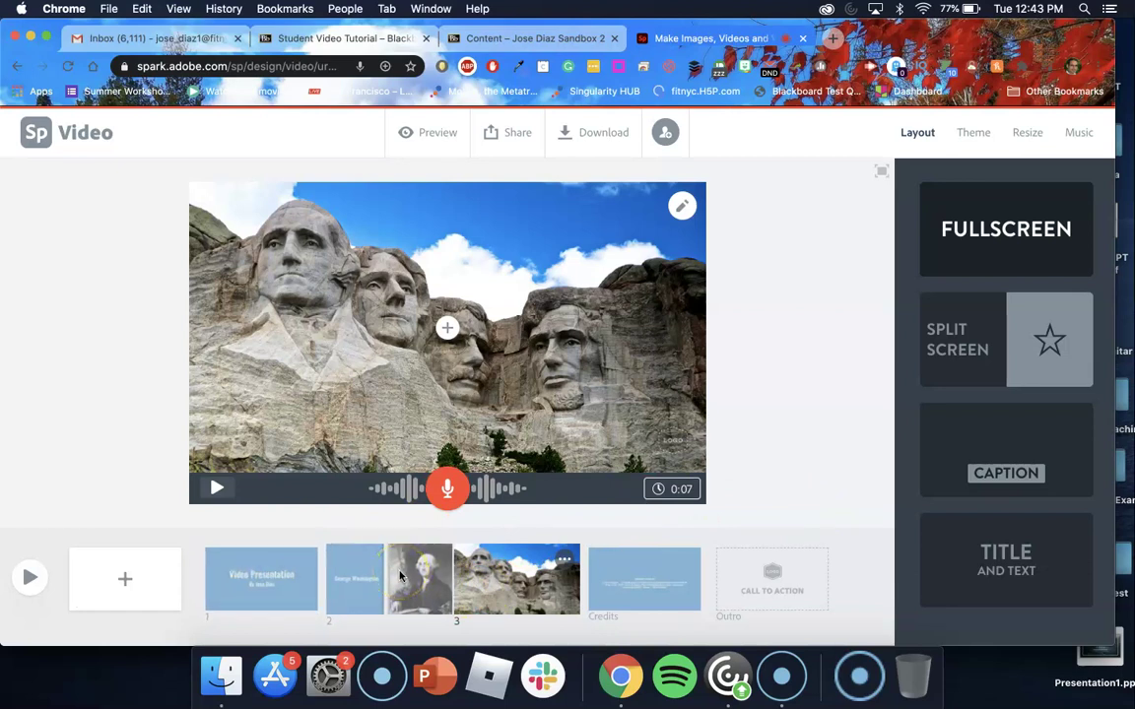
- Try the Elevate theme in its teal, green, purple and red colour variants
{"action": "left_click", "coordinate": [489, 571]}
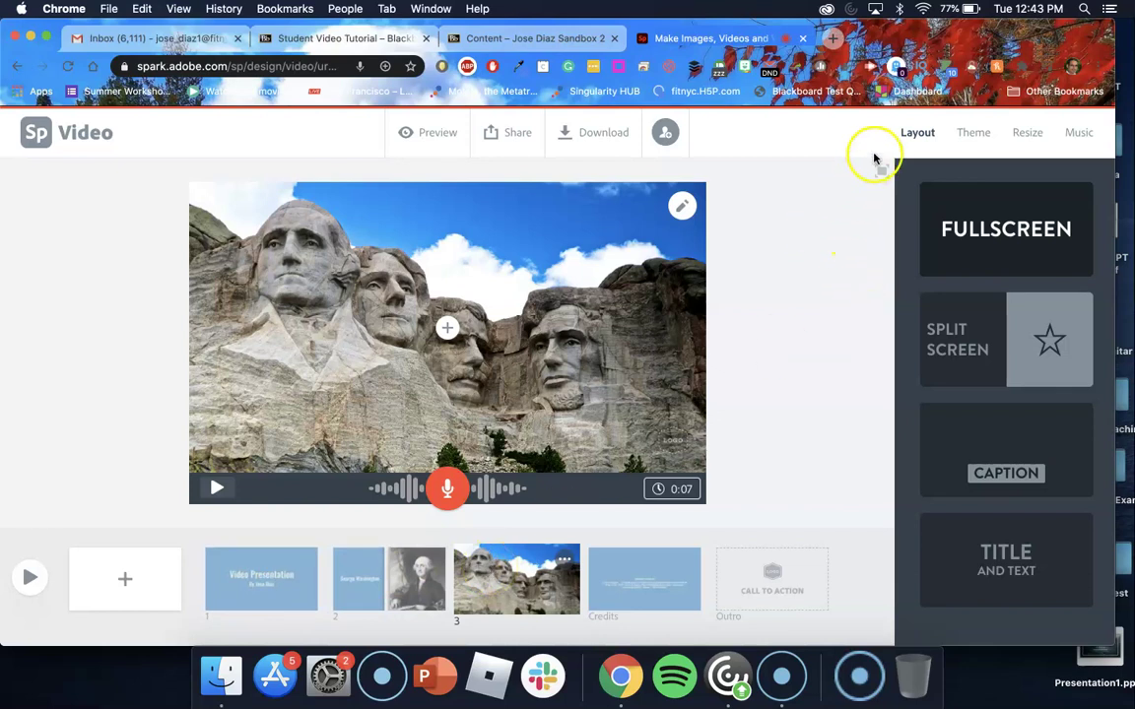
{"action": "left_click", "coordinate": [975, 134]}
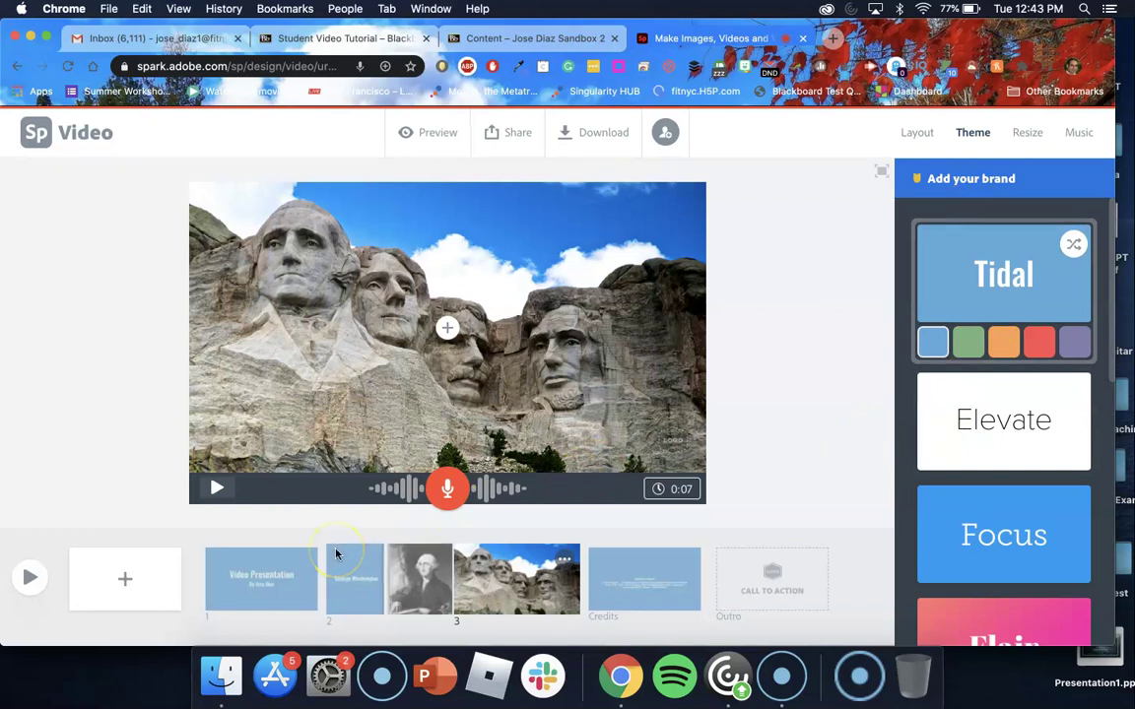
{"action": "left_click", "coordinate": [346, 577]}
{"action": "left_click", "coordinate": [298, 587]}
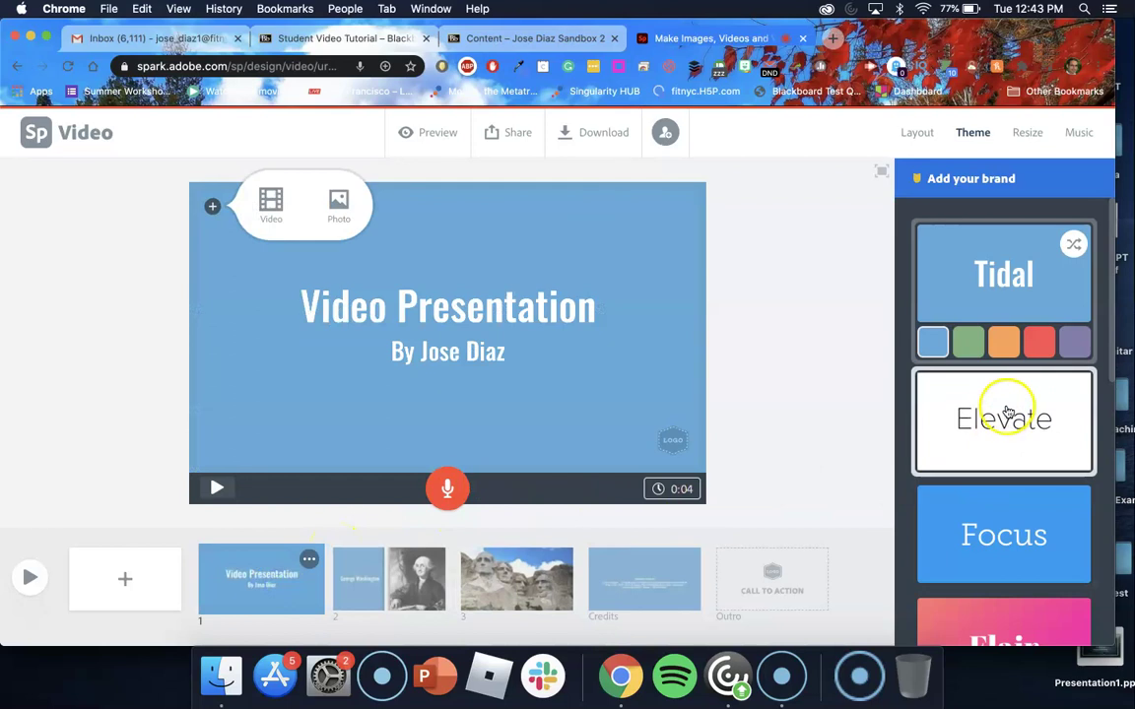
{"action": "left_click", "coordinate": [1006, 412]}
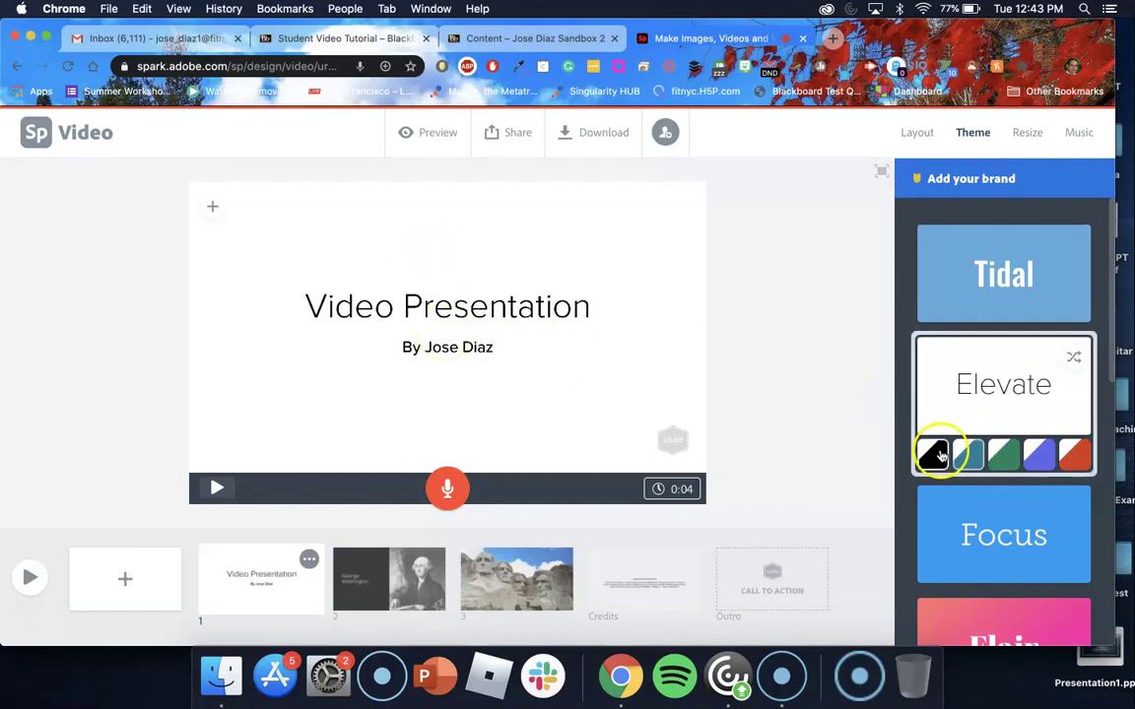
{"action": "left_click", "coordinate": [970, 456]}
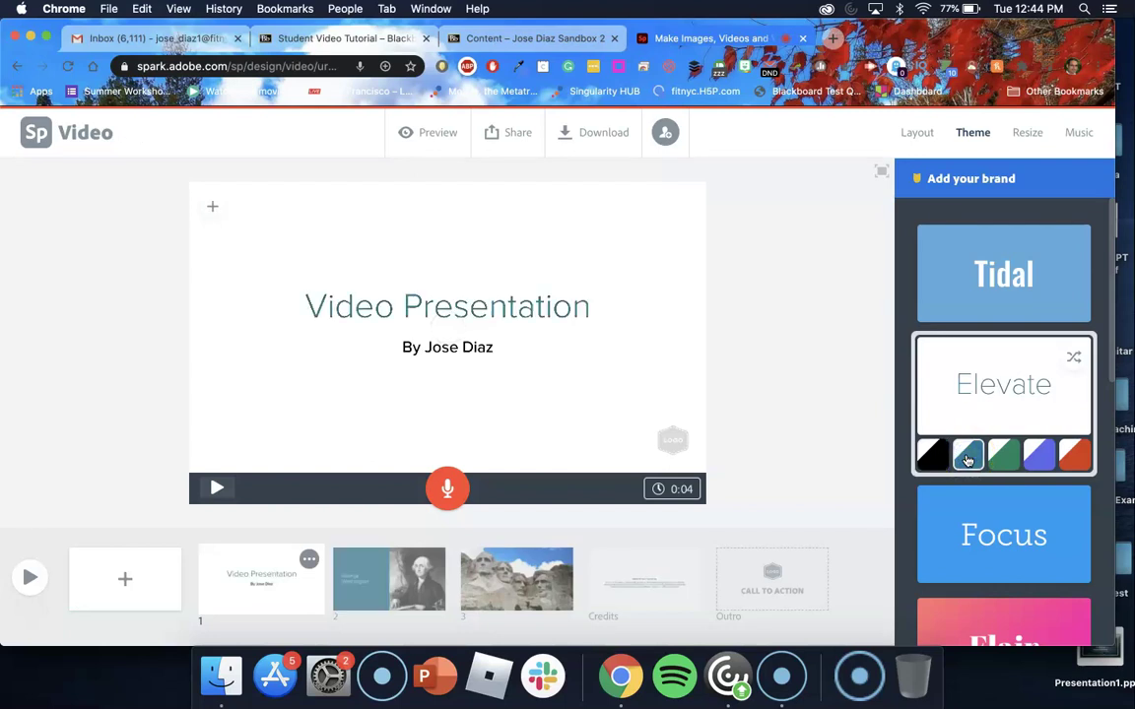
{"action": "left_click", "coordinate": [1006, 459]}
{"action": "left_click", "coordinate": [1040, 457]}
{"action": "left_click", "coordinate": [377, 593]}
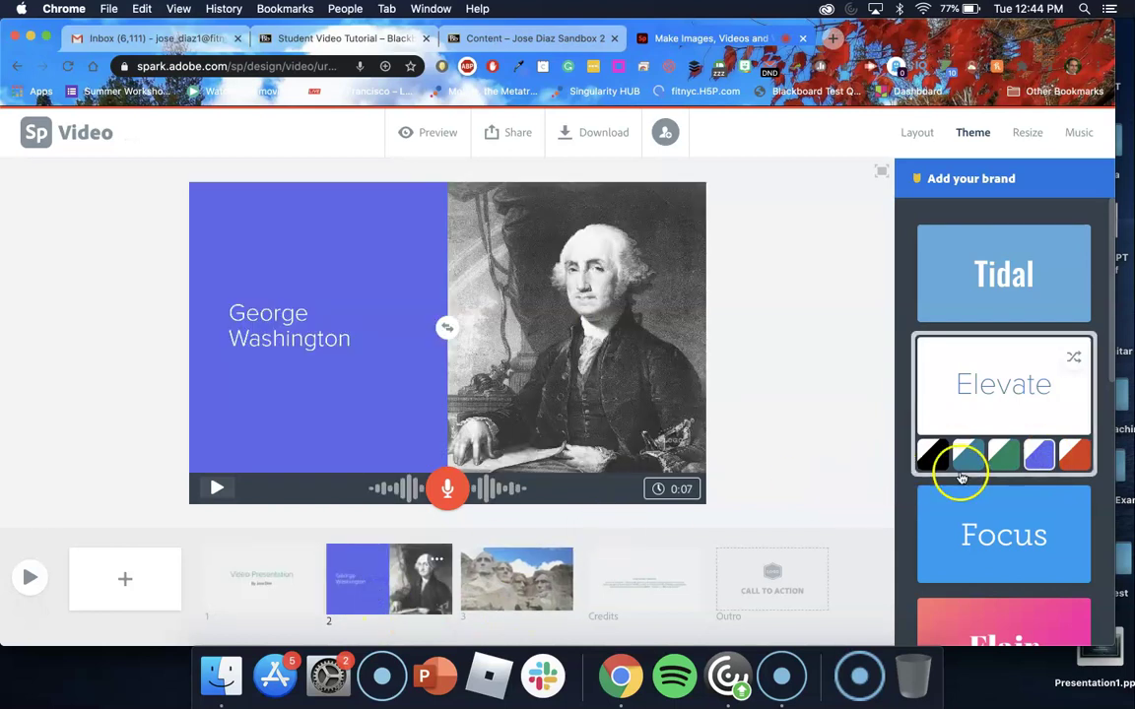
{"action": "left_click", "coordinate": [1075, 459]}
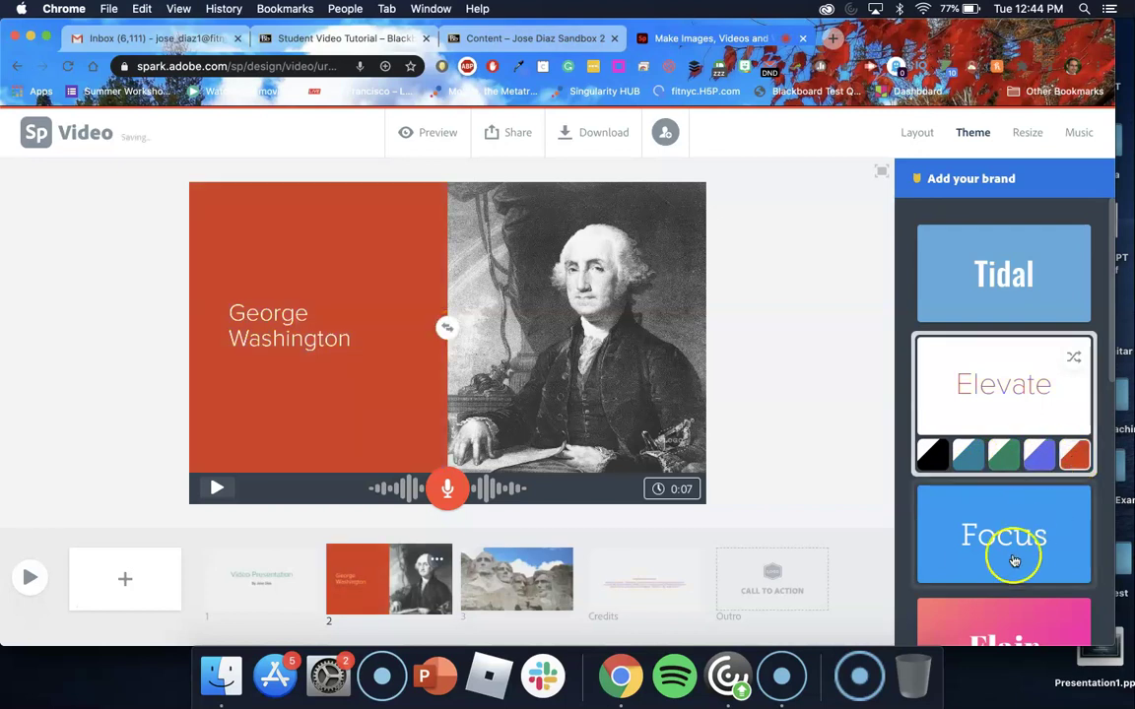
- Try the pink Flair theme, then apply the blue Focus theme to all scenes
{"action": "scroll", "coordinate": [1001, 542], "scroll_direction": "down", "scroll_amount": 3}
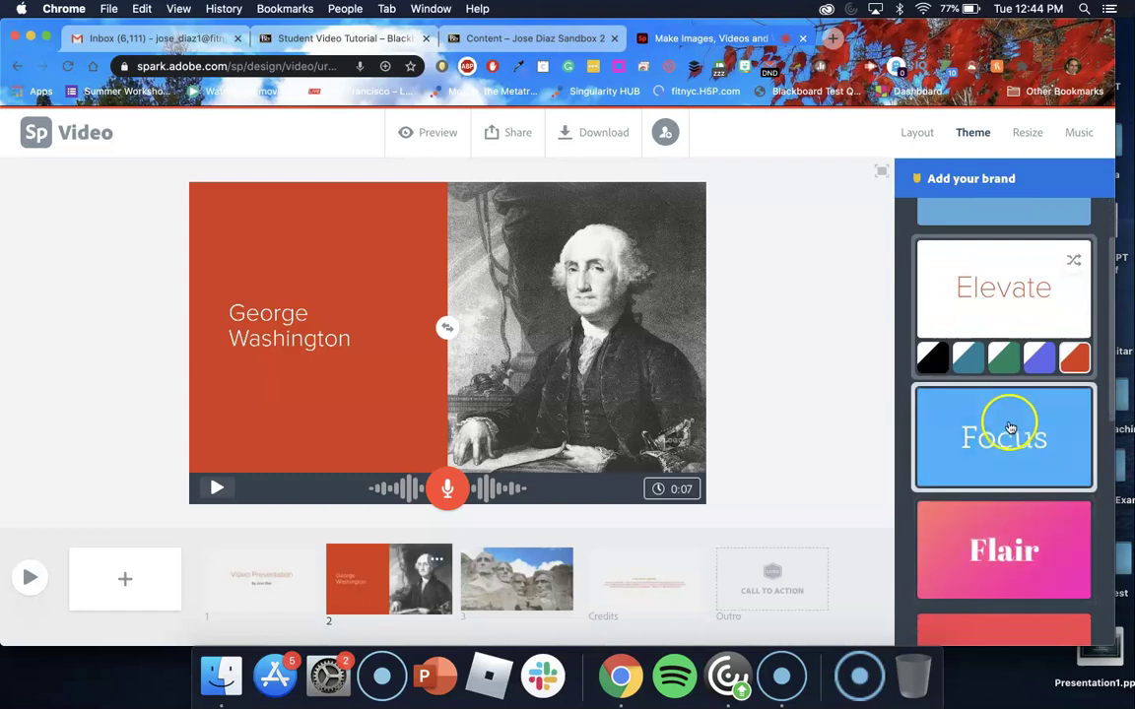
{"action": "scroll", "coordinate": [1003, 544], "scroll_direction": "down", "scroll_amount": 2}
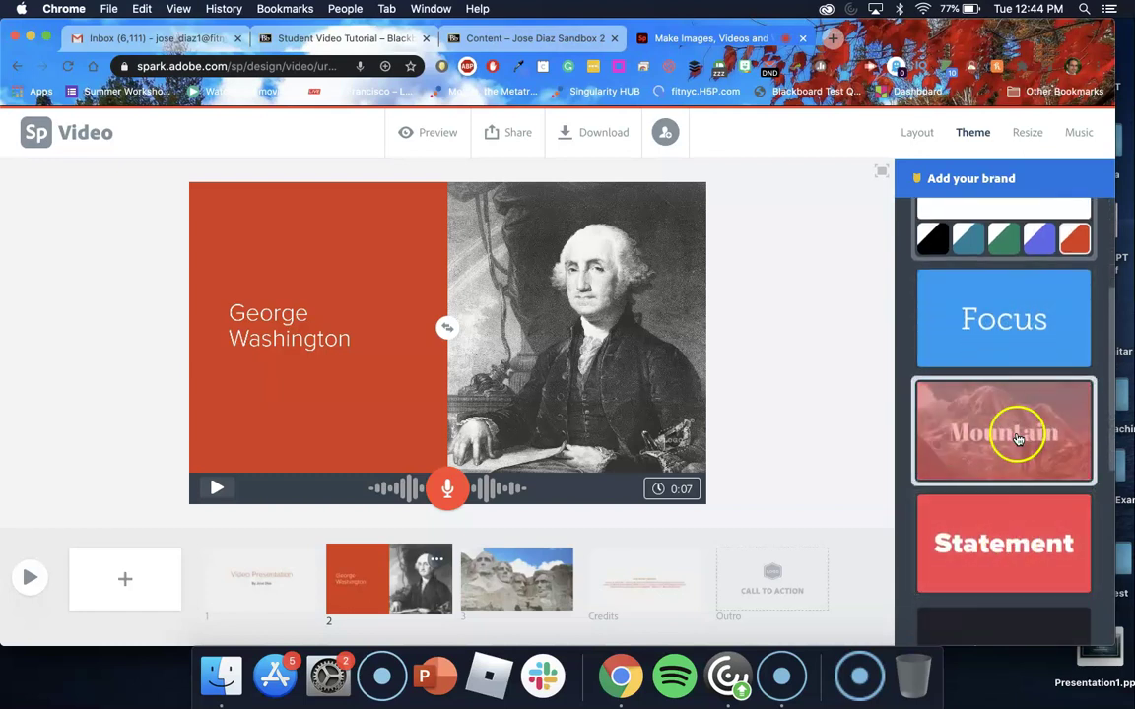
{"action": "left_click", "coordinate": [989, 446]}
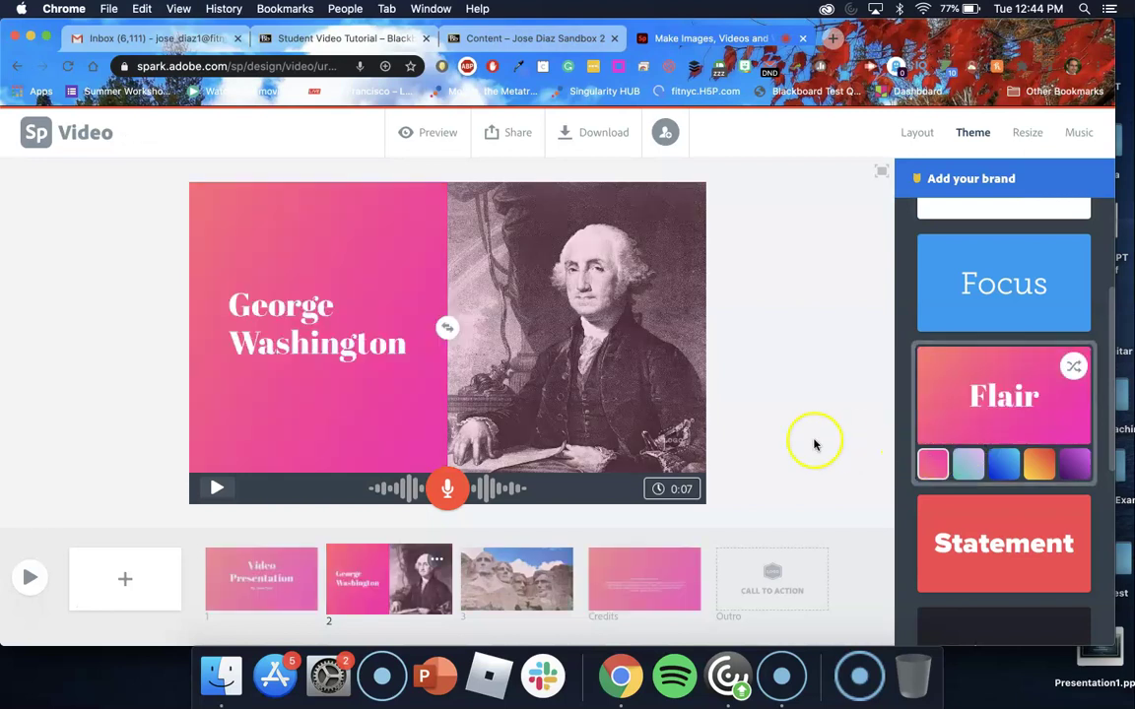
{"action": "left_click", "coordinate": [1020, 298]}
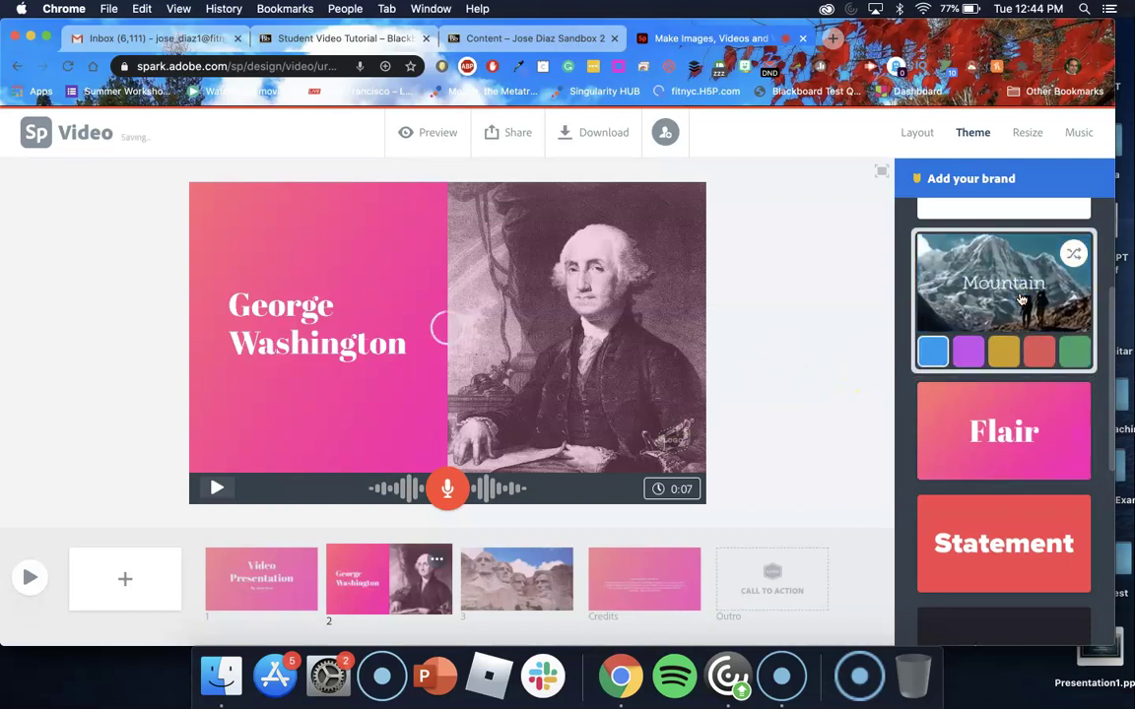
{"action": "left_click", "coordinate": [330, 395]}
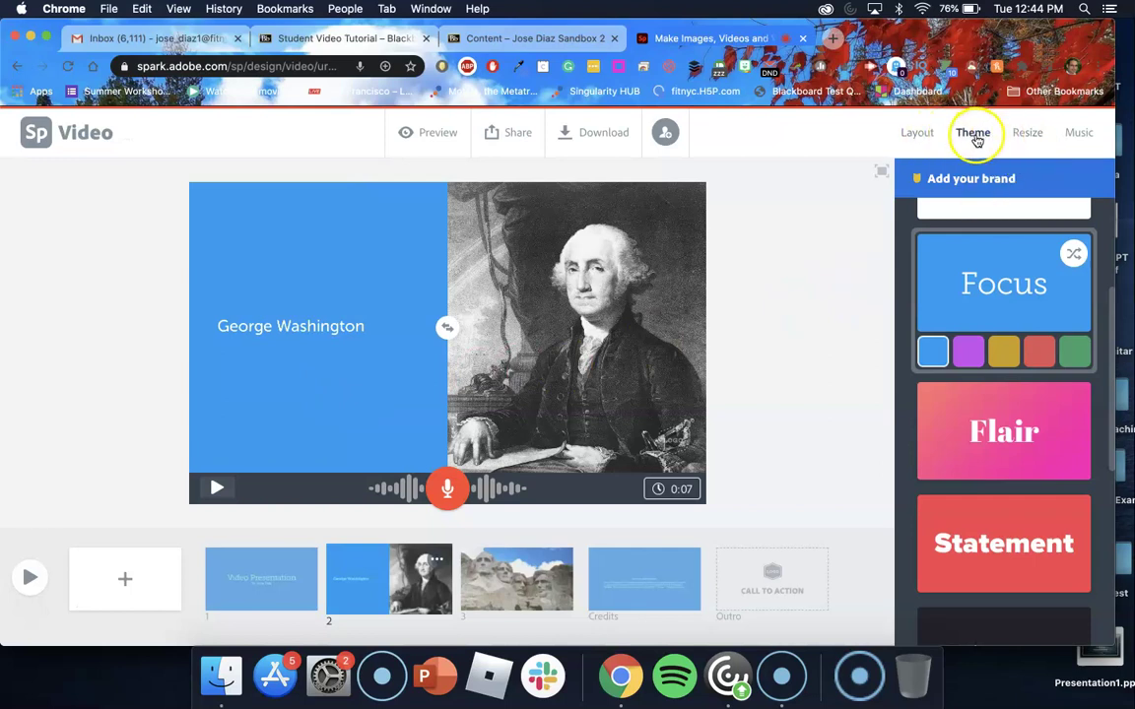
- Set the background music to the Warm track 'Tucking In' and show slide 1 again
{"action": "left_click", "coordinate": [1025, 137]}
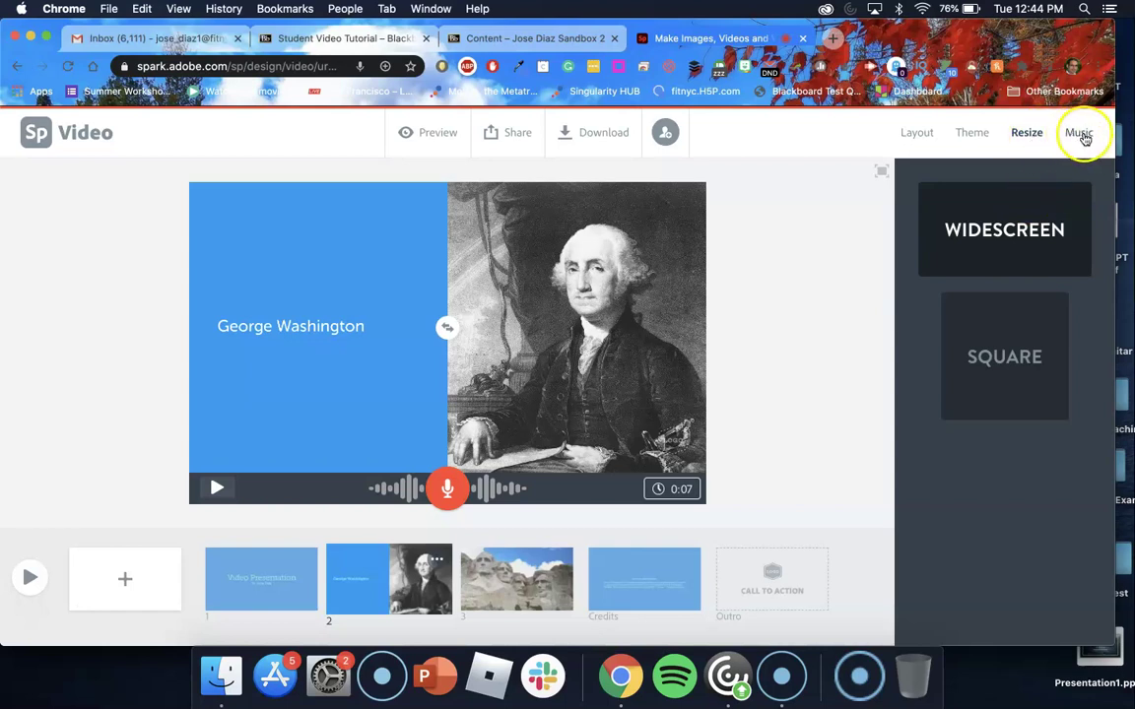
{"action": "left_click", "coordinate": [1079, 136]}
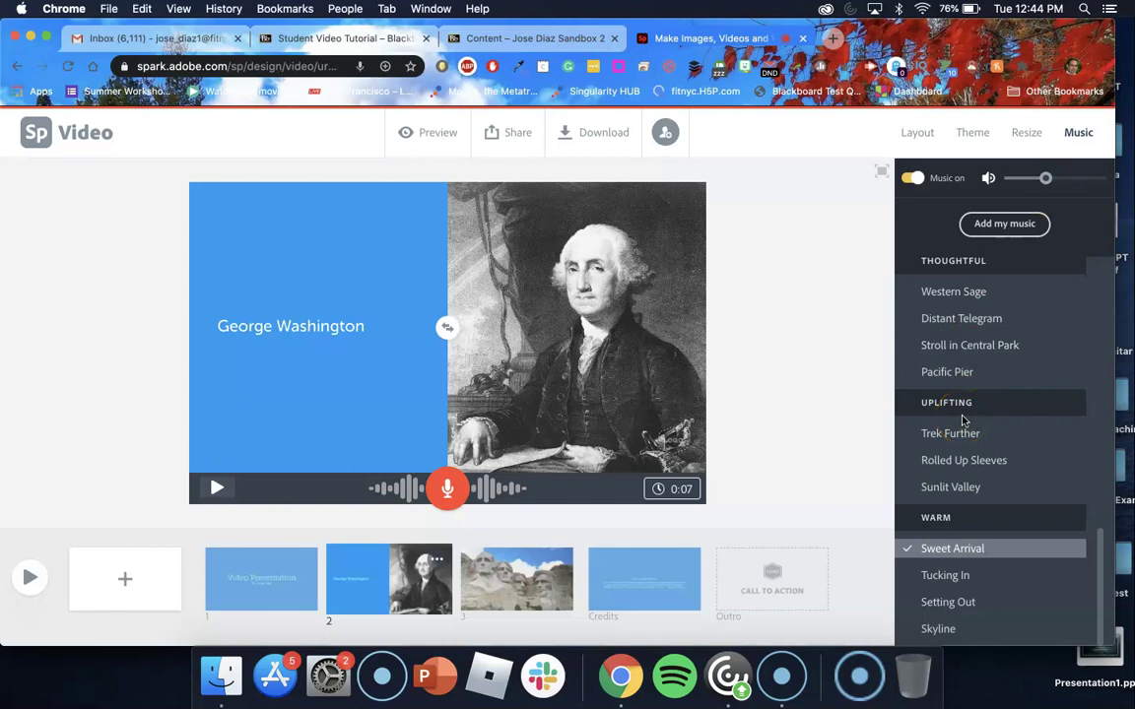
{"action": "left_click", "coordinate": [948, 577]}
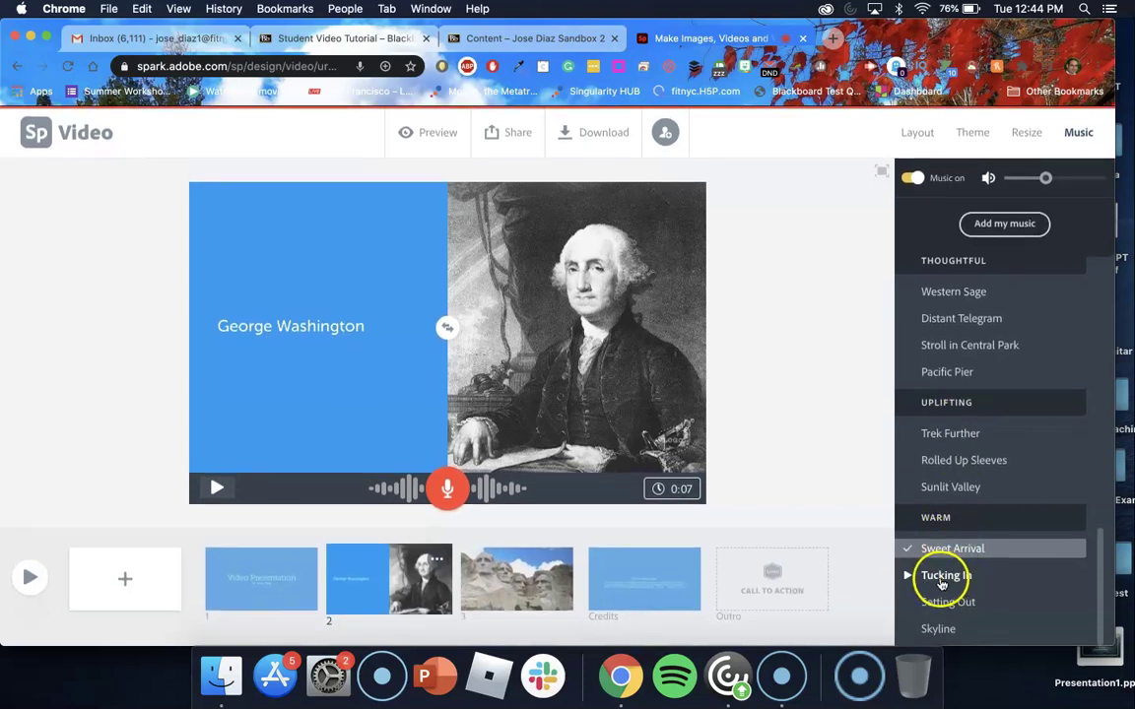
{"action": "left_click", "coordinate": [938, 577]}
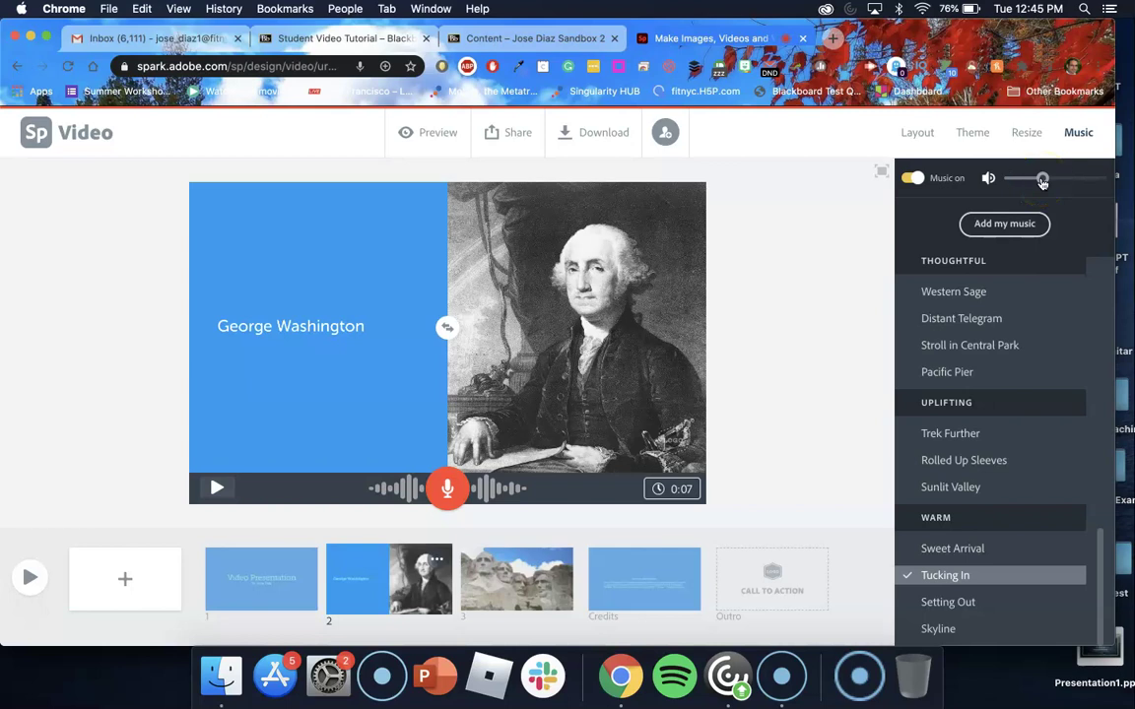
{"action": "left_click", "coordinate": [1040, 181]}
{"action": "left_click", "coordinate": [1021, 225]}
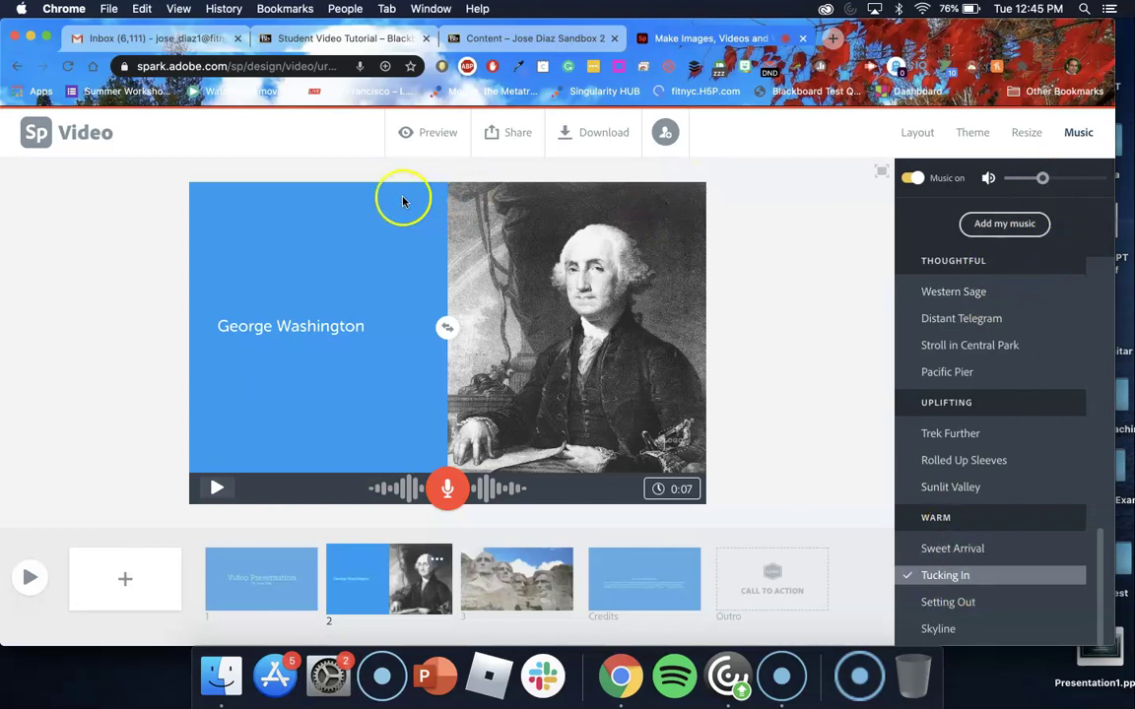
{"action": "left_click", "coordinate": [280, 584]}
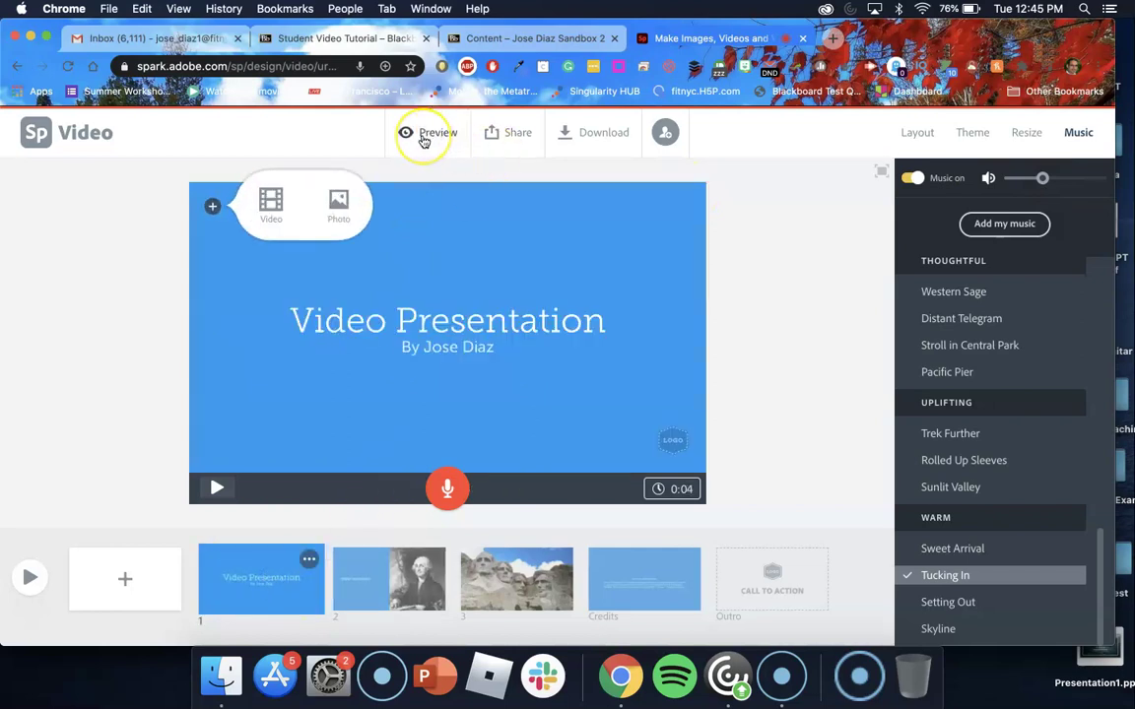
{"action": "left_click", "coordinate": [424, 138]}
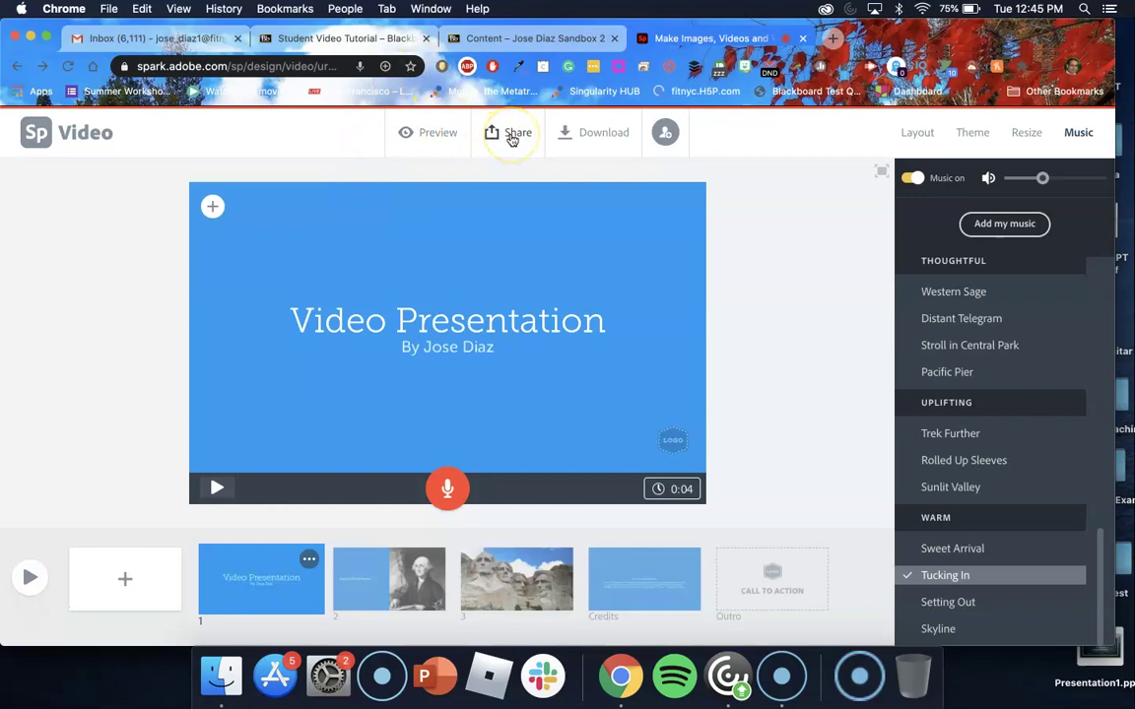
- Publish the 'Video Presentation' video from the Share menu and create its shareable link
{"action": "left_click", "coordinate": [512, 138]}
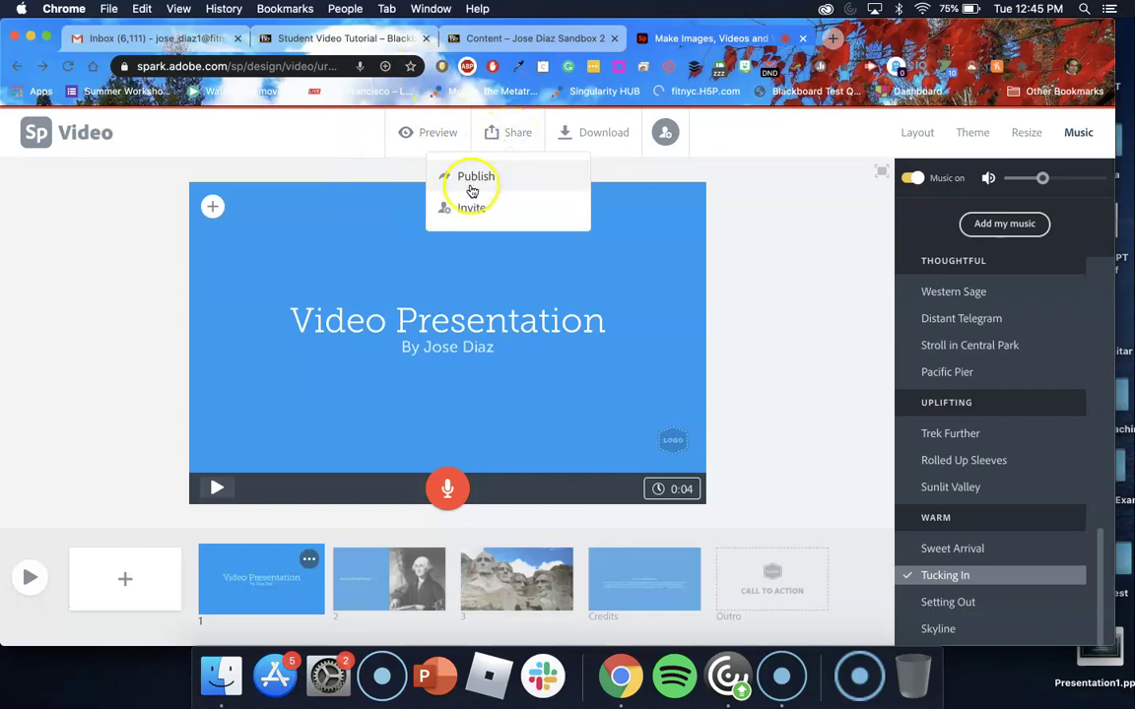
{"action": "left_click", "coordinate": [478, 177]}
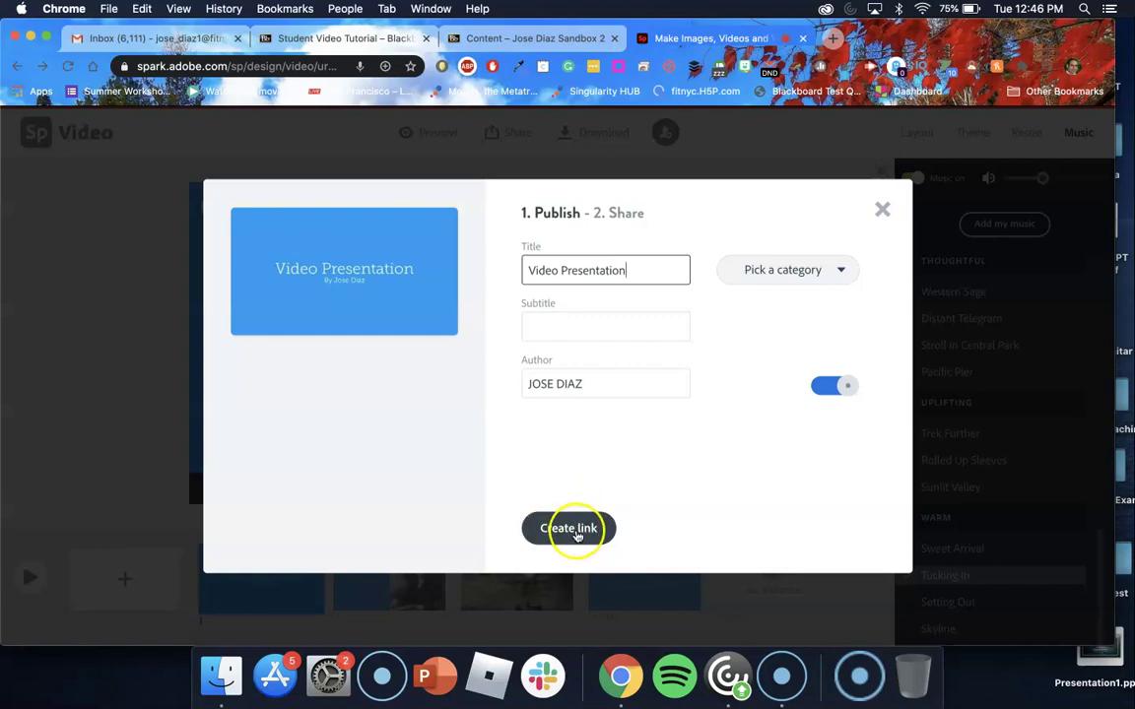
{"action": "left_click", "coordinate": [577, 532]}
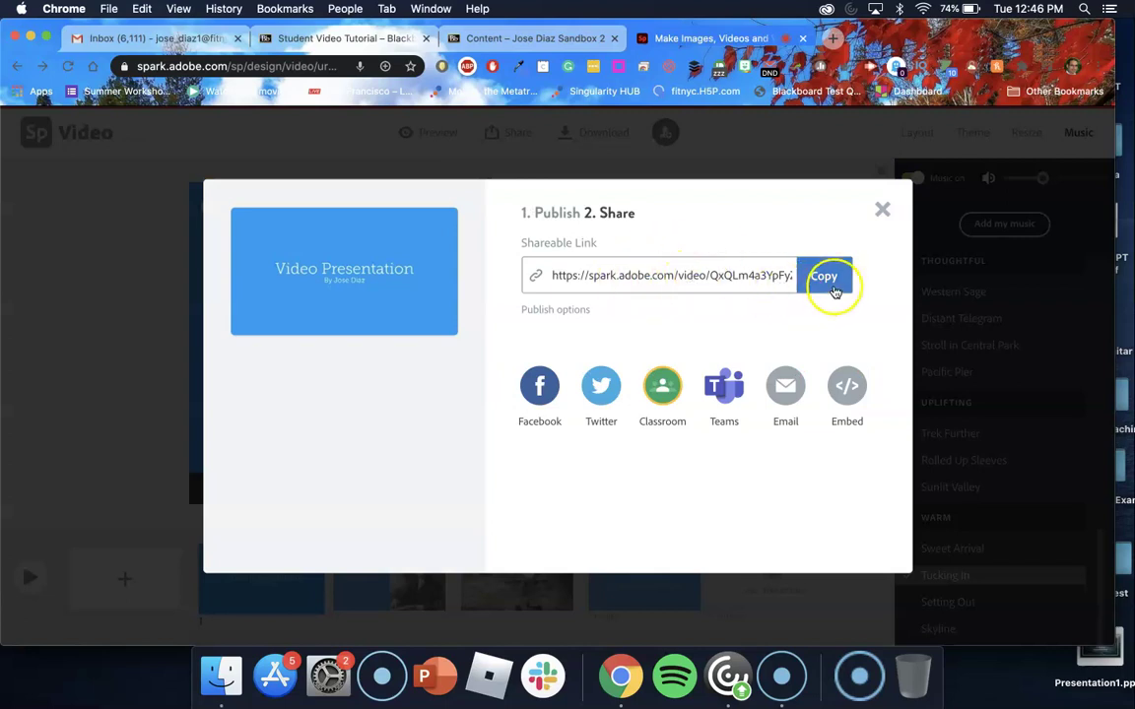
- Copy the spark.adobe.com shareable link to the clipboard
{"action": "left_click", "coordinate": [831, 279]}
{"action": "left_click", "coordinate": [726, 274]}
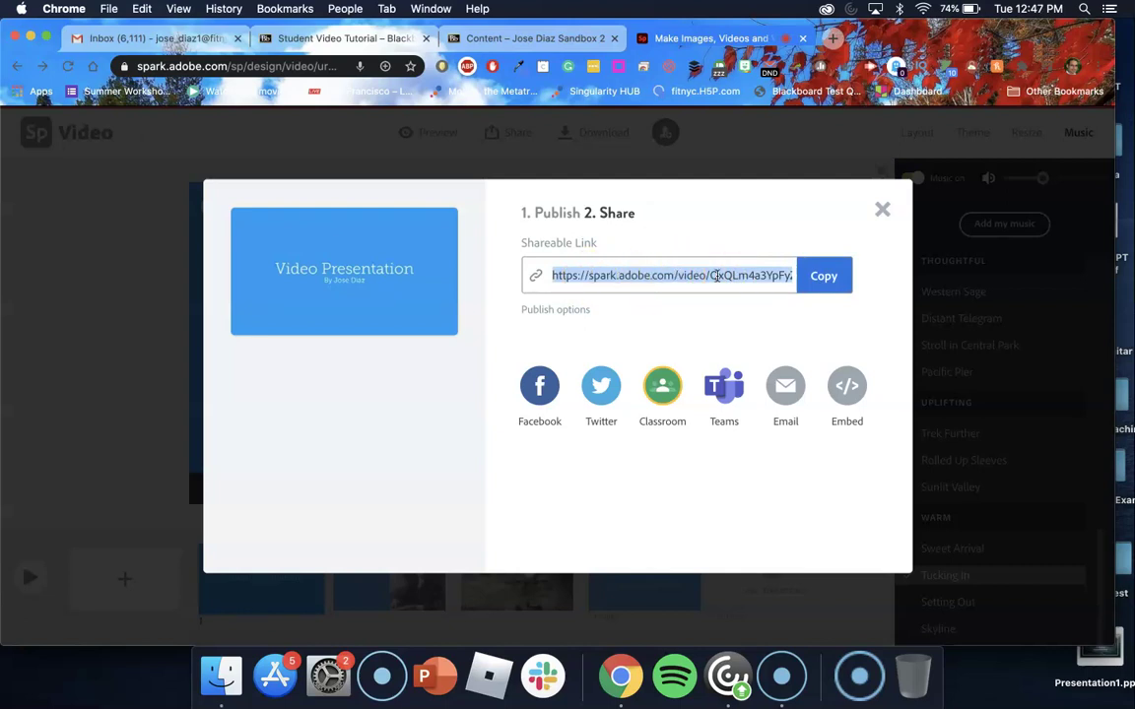
{"action": "right_click", "coordinate": [699, 275]}
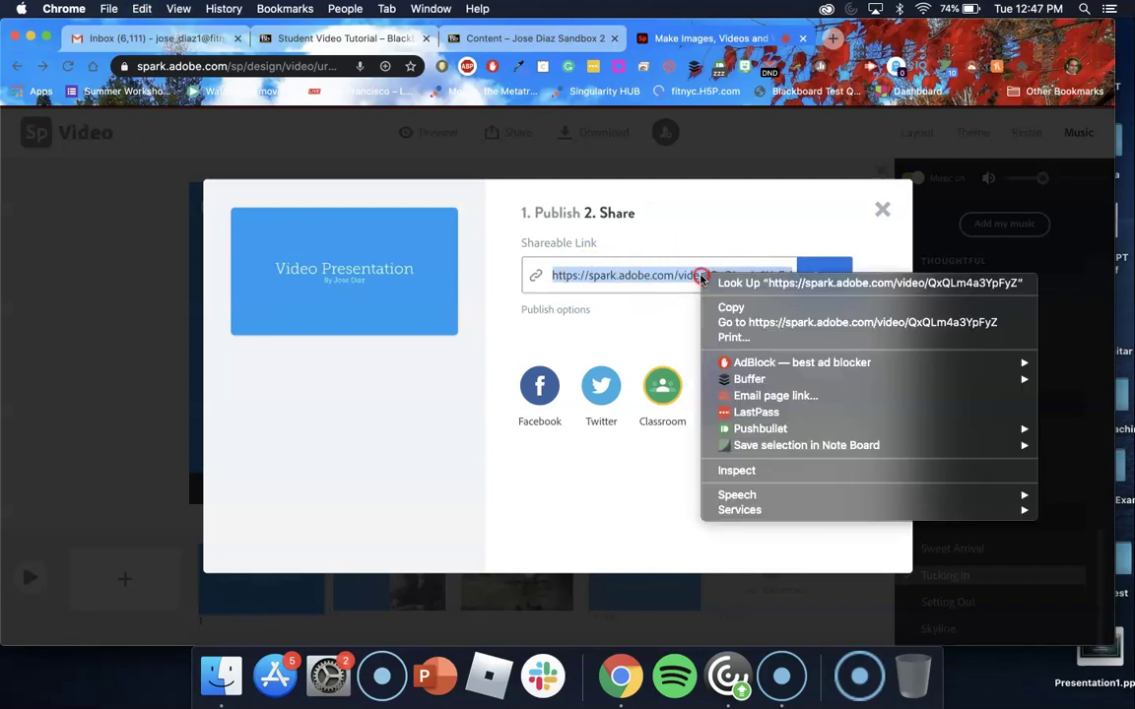
{"action": "left_click", "coordinate": [726, 308]}
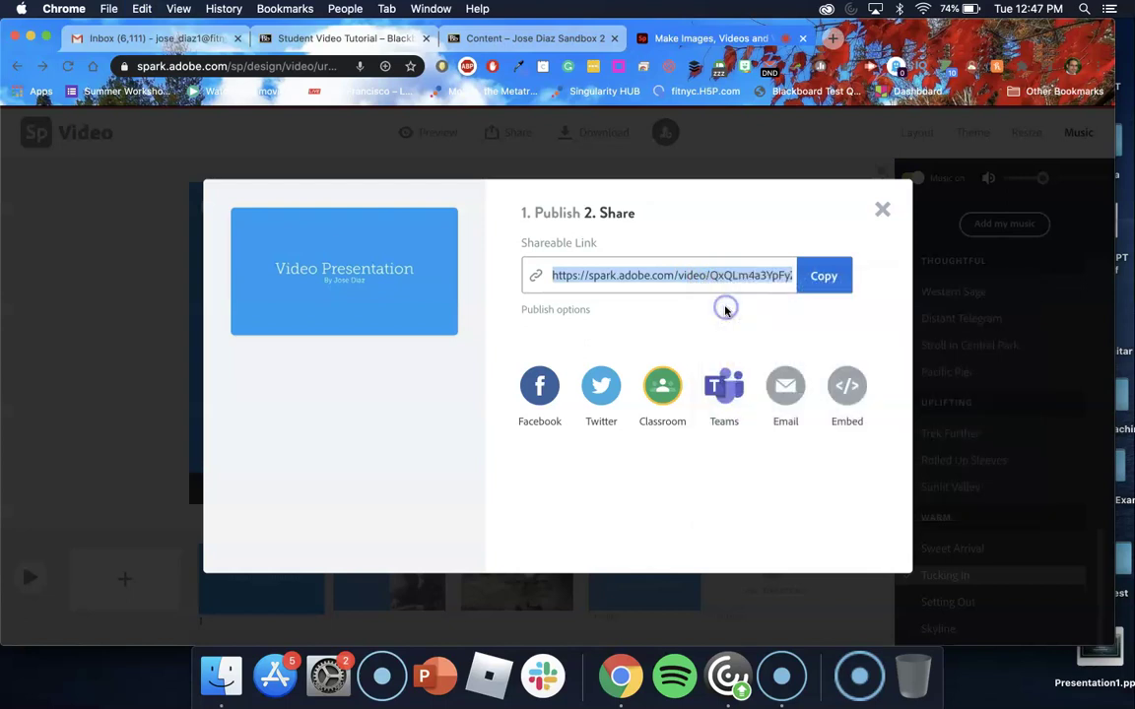
- In the Blackboard course content, open the Submit your Video Presentation page
{"action": "left_click", "coordinate": [519, 39]}
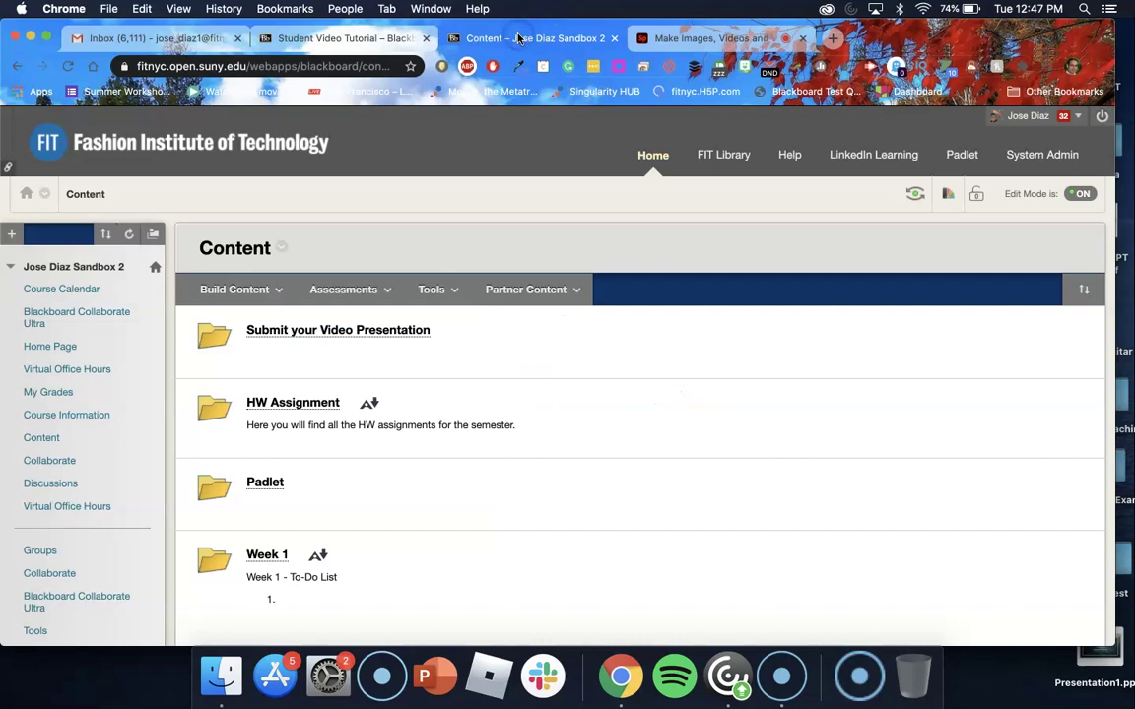
{"action": "left_click", "coordinate": [254, 292]}
{"action": "left_click", "coordinate": [527, 291]}
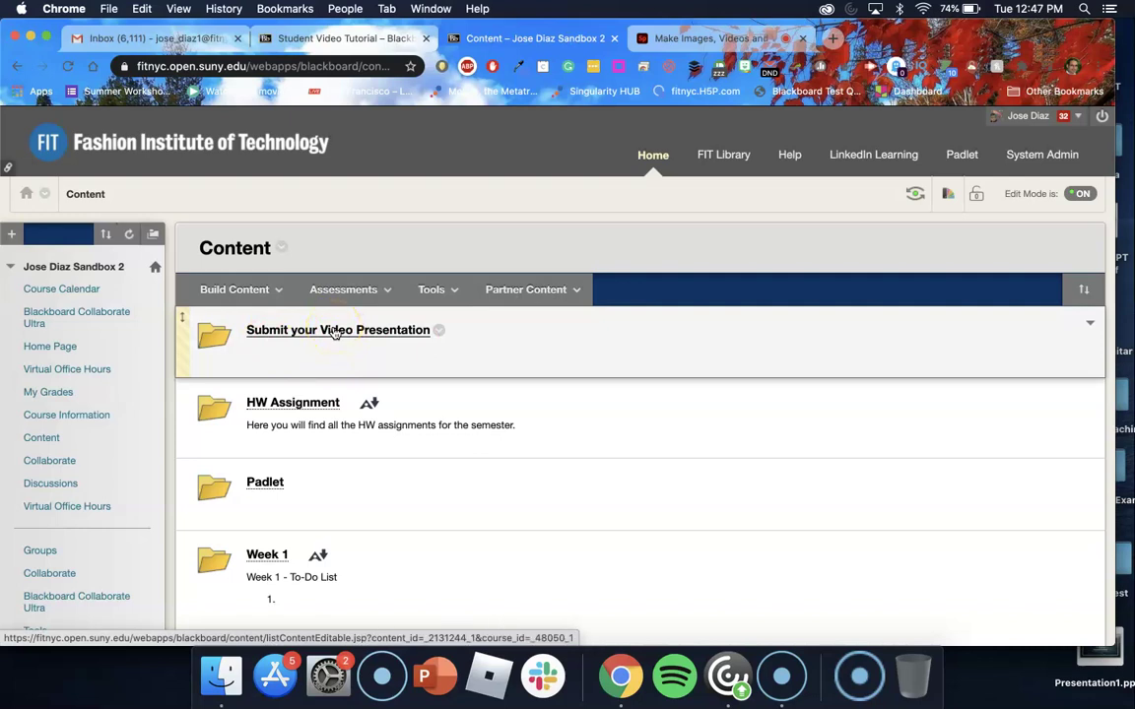
{"action": "left_click", "coordinate": [315, 338]}
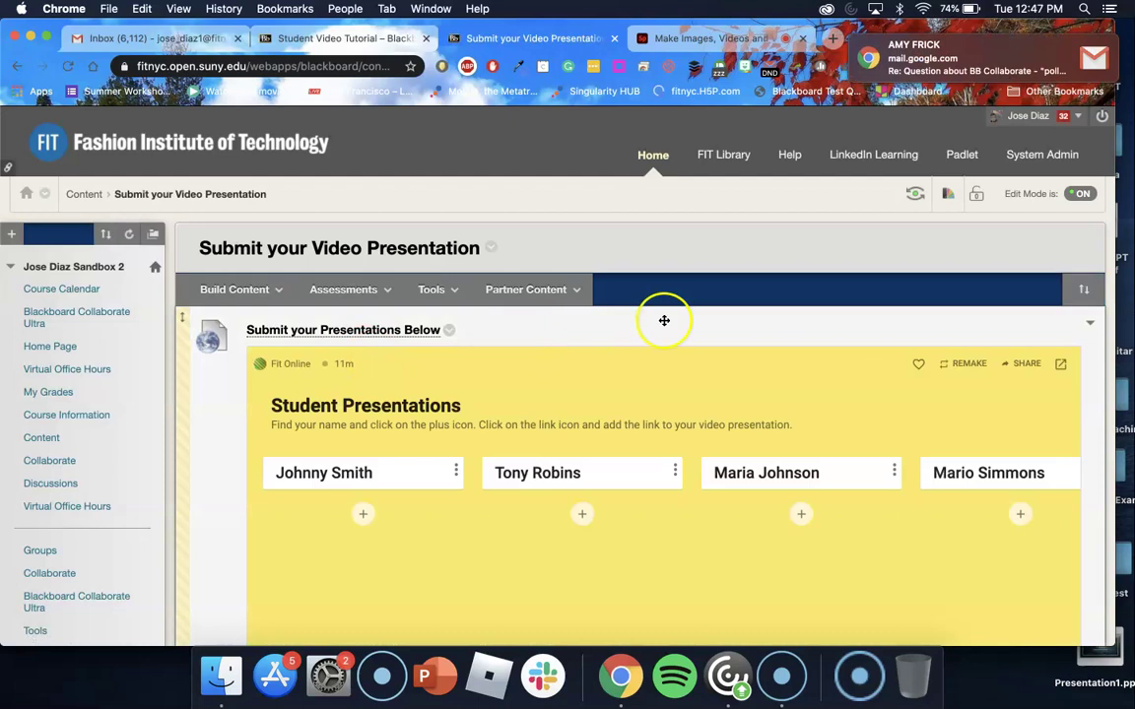
- Scroll down to the Student Presentations Padlet and across to its last student columns
{"action": "scroll", "coordinate": [1015, 318], "scroll_direction": "down", "scroll_amount": 4}
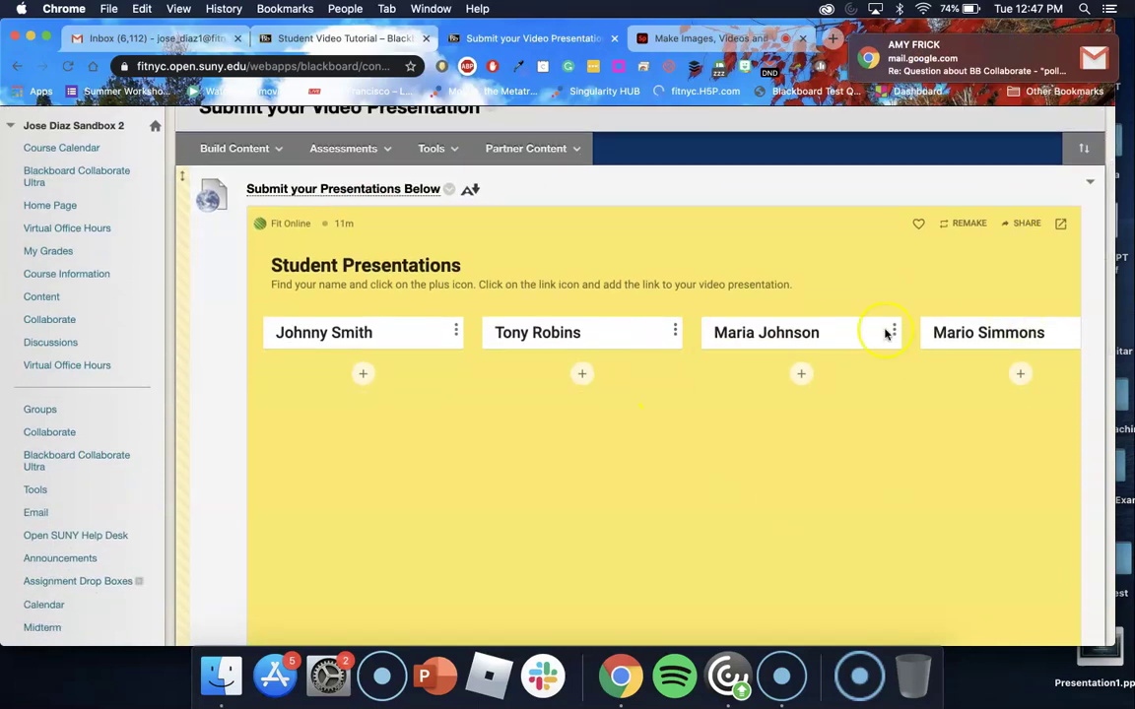
{"action": "scroll", "coordinate": [817, 446], "scroll_direction": "down", "scroll_amount": 2}
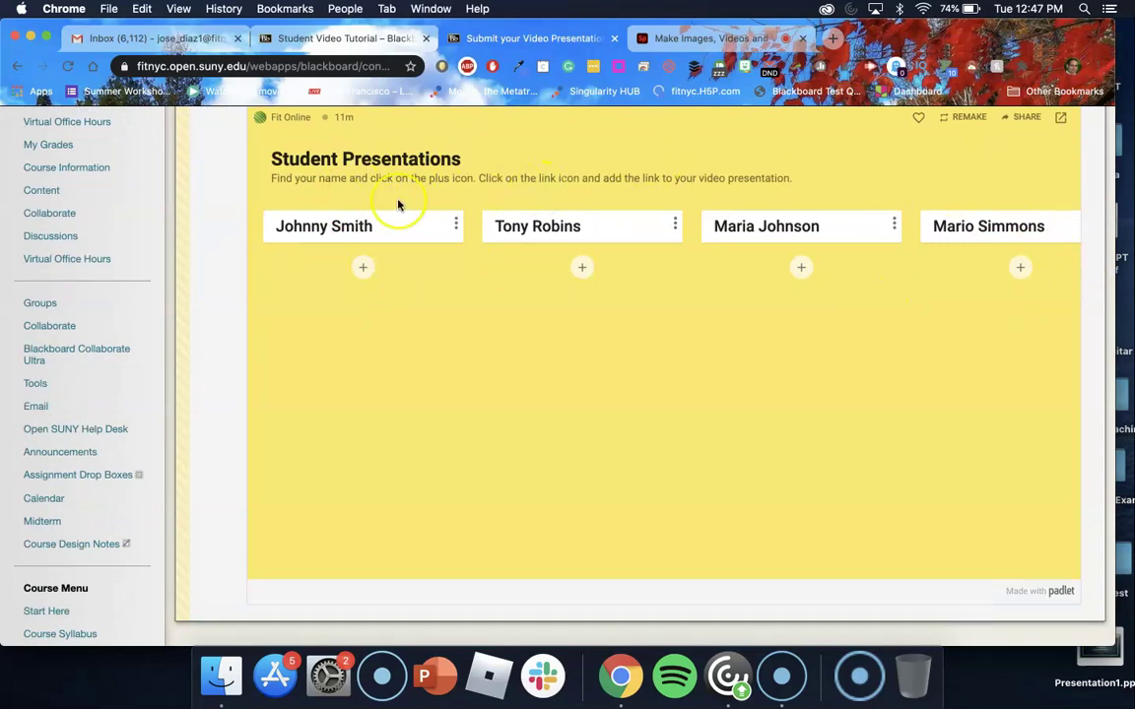
{"action": "scroll", "coordinate": [870, 347], "scroll_direction": "right", "scroll_amount": 6}
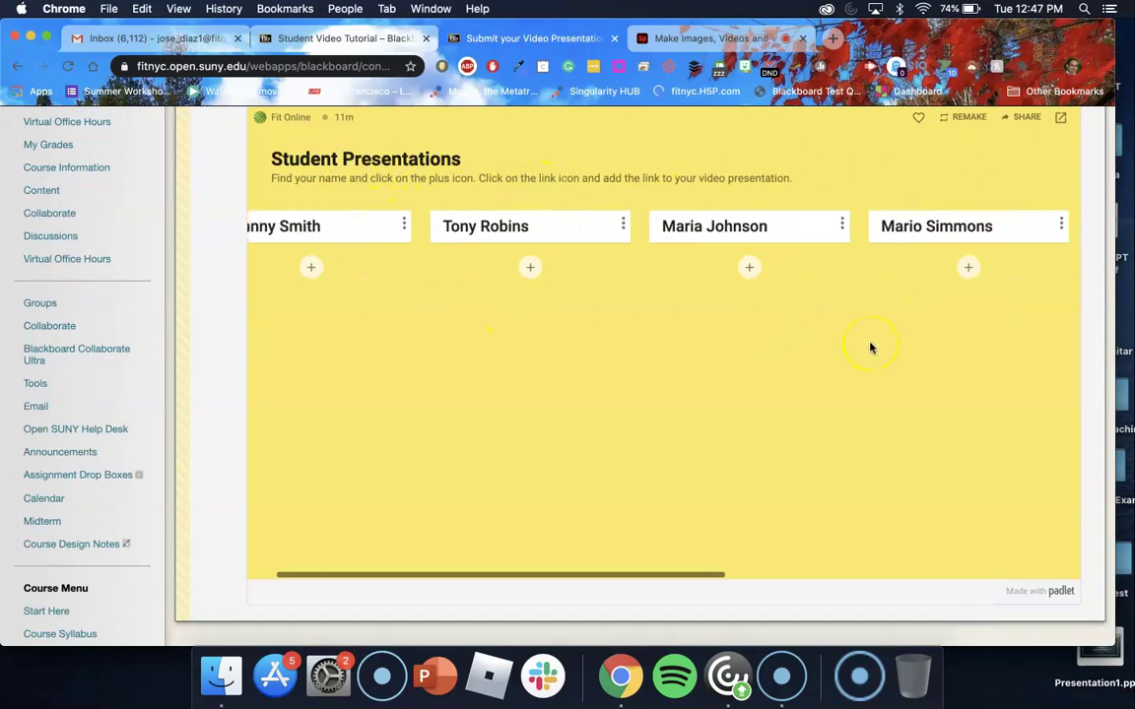
{"action": "scroll", "coordinate": [870, 347], "scroll_direction": "left", "scroll_amount": 2}
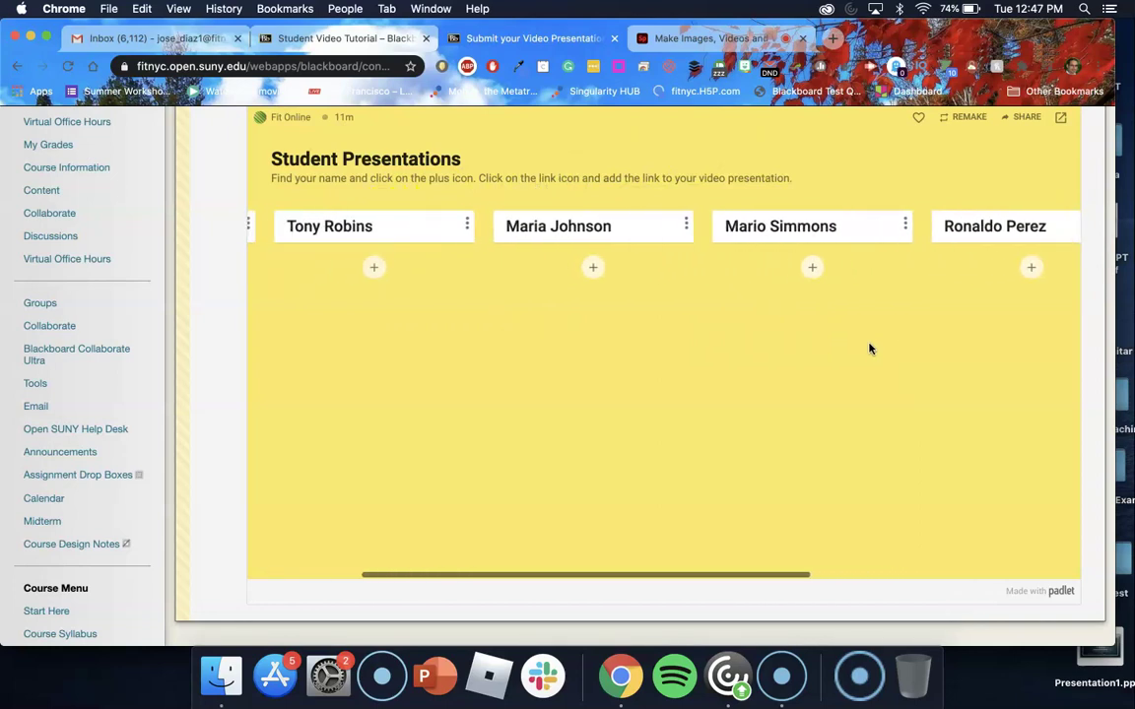
{"action": "scroll", "coordinate": [660, 574], "scroll_direction": "right", "scroll_amount": 2}
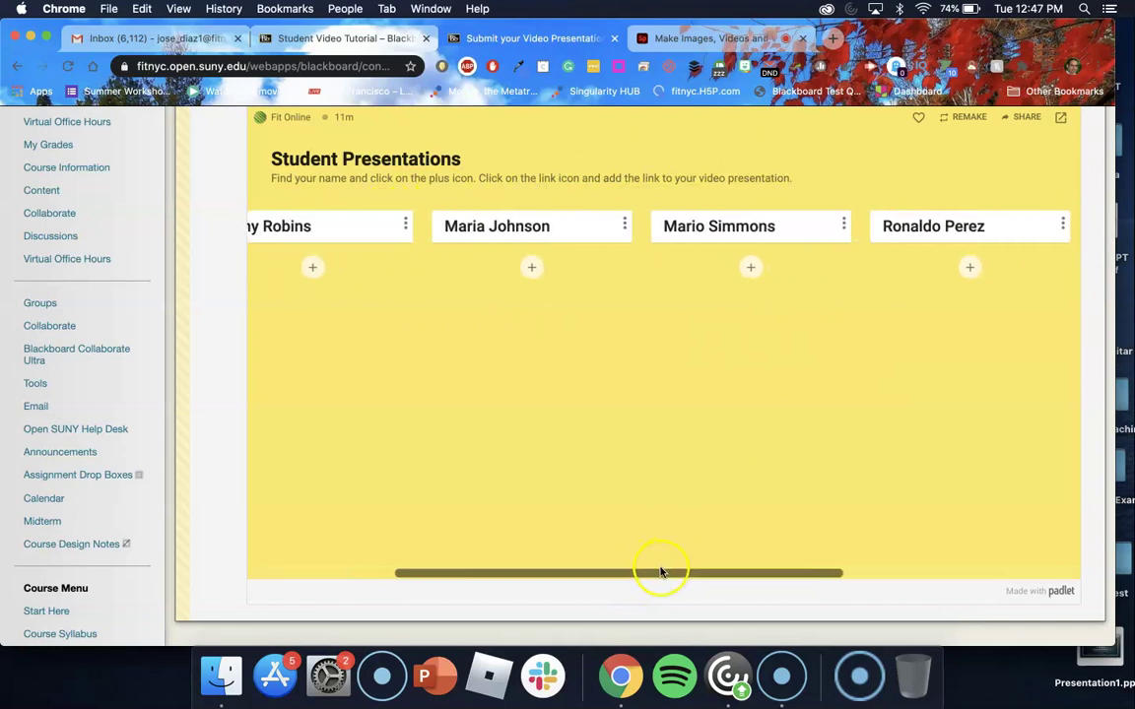
{"action": "scroll", "coordinate": [656, 572], "scroll_direction": "right", "scroll_amount": 1}
{"action": "left_click_drag", "start_coordinate": [656, 572], "coordinate": [886, 519]}
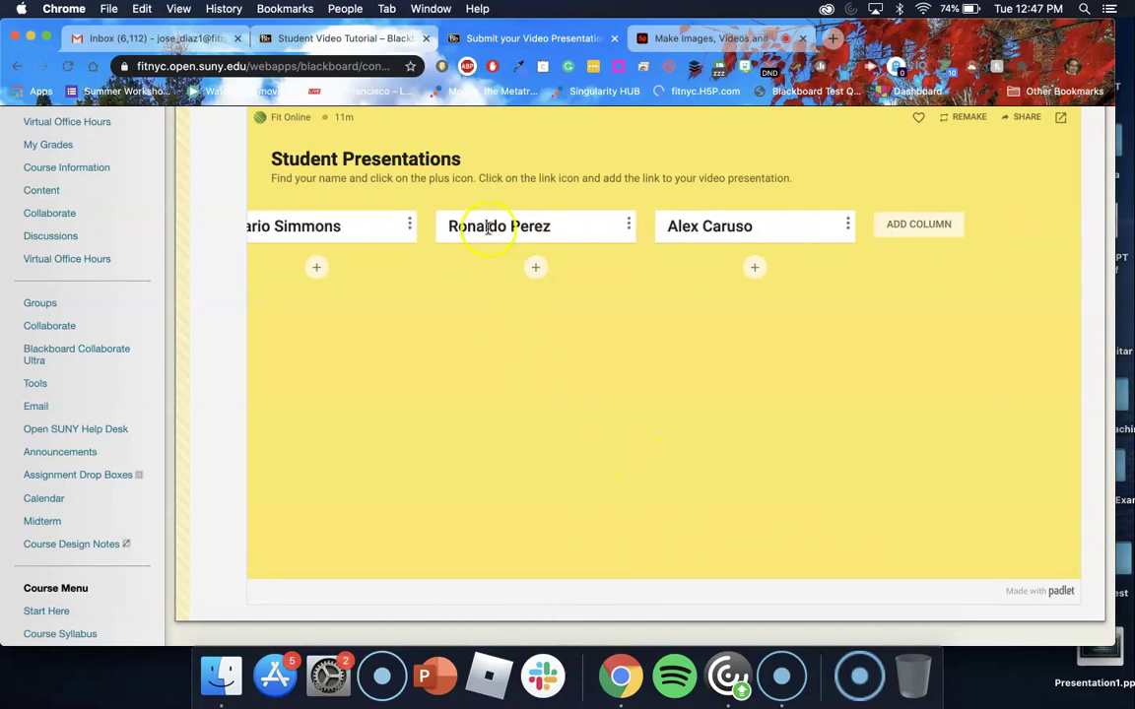
- Start a new post in the student's column and attach the pasted Spark video link
{"action": "left_click", "coordinate": [537, 272]}
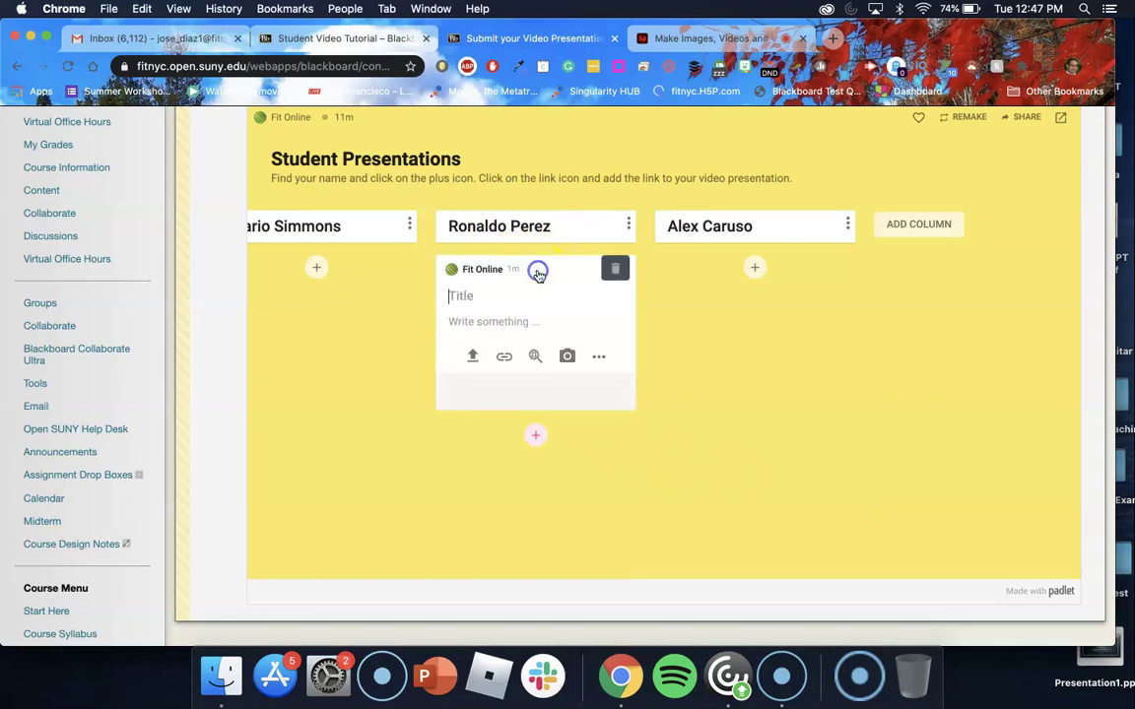
{"action": "left_click", "coordinate": [505, 359]}
{"action": "right_click", "coordinate": [531, 320]}
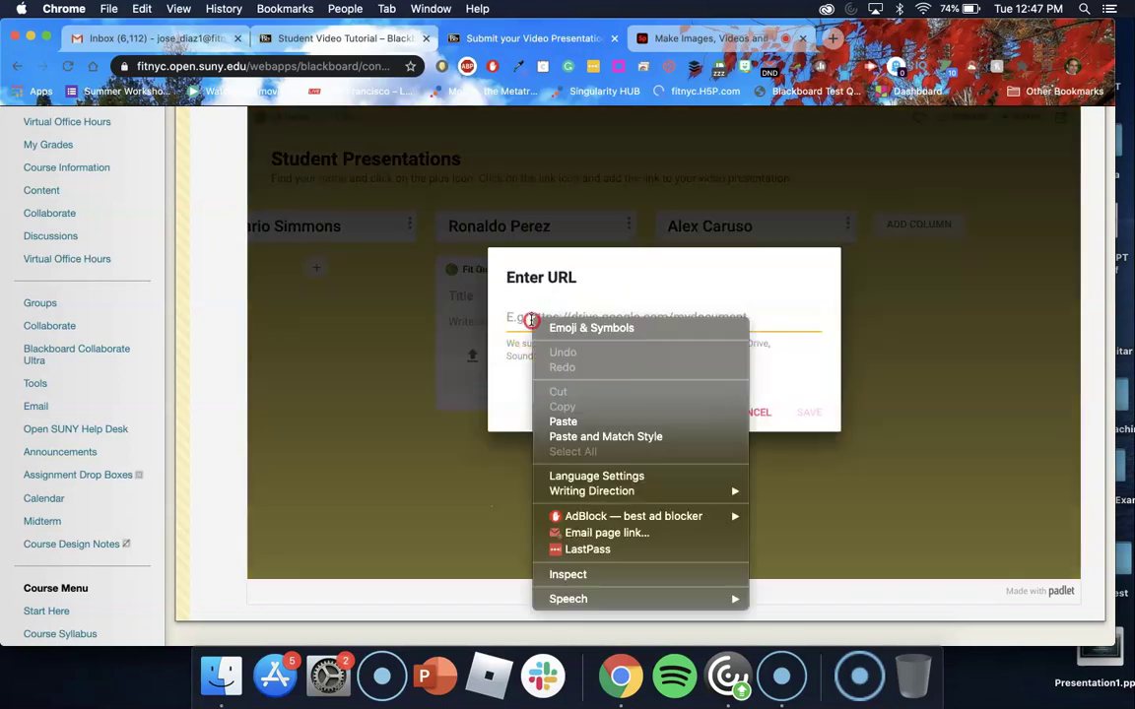
{"action": "left_click", "coordinate": [566, 421]}
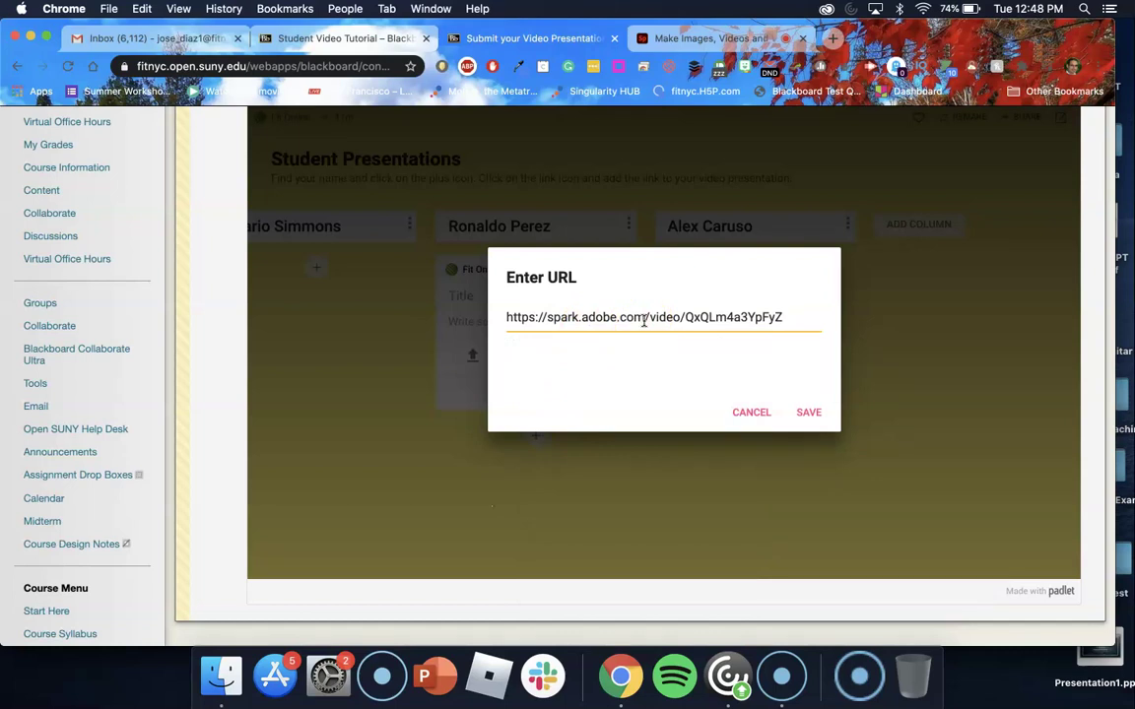
{"action": "left_click", "coordinate": [809, 414]}
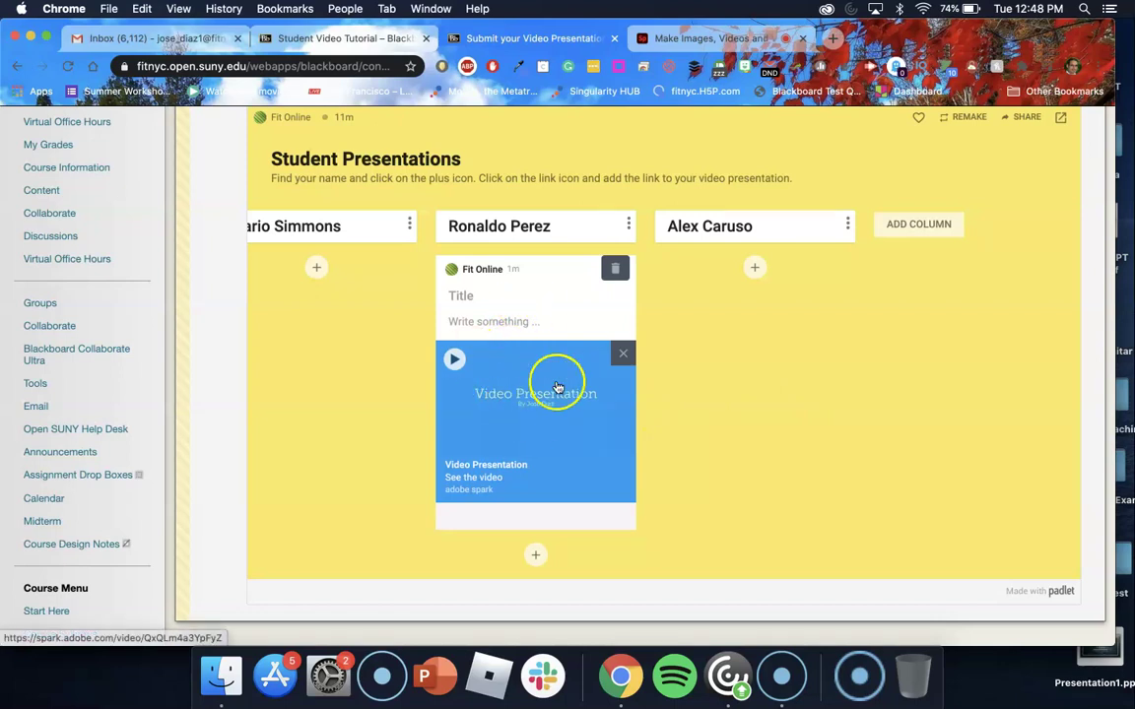
- Title the post 'Video Presentation', add the description 'sjdfljk', and publish it
{"action": "left_click", "coordinate": [476, 295]}
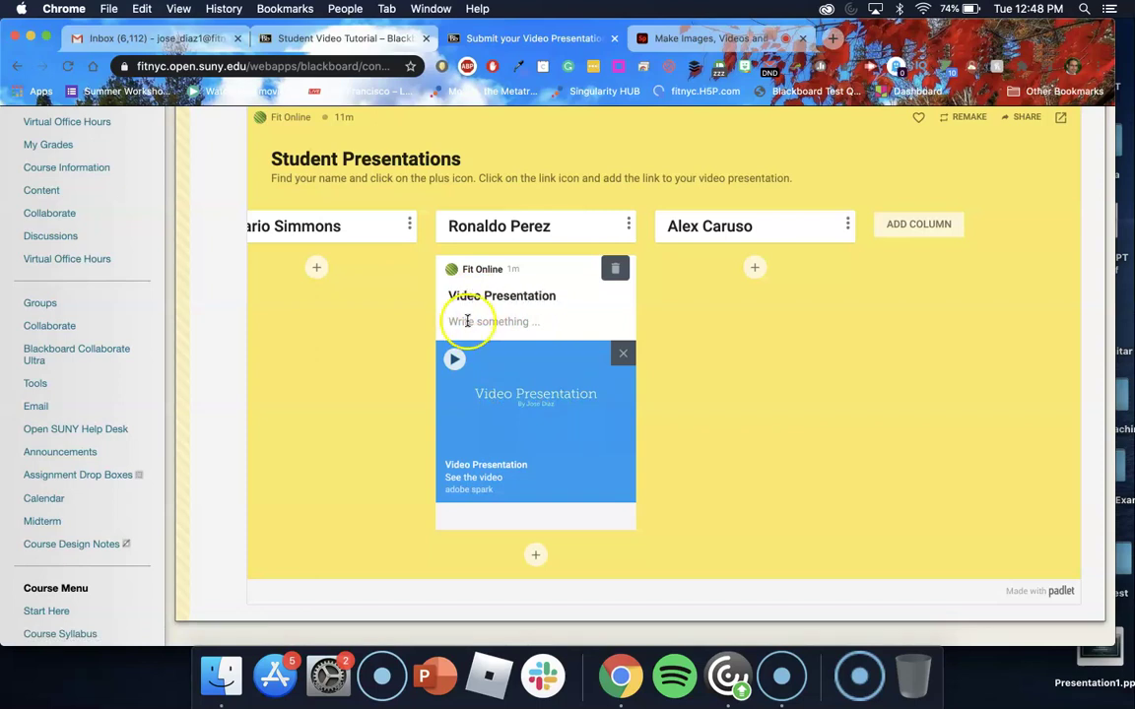
{"action": "left_click", "coordinate": [468, 323]}
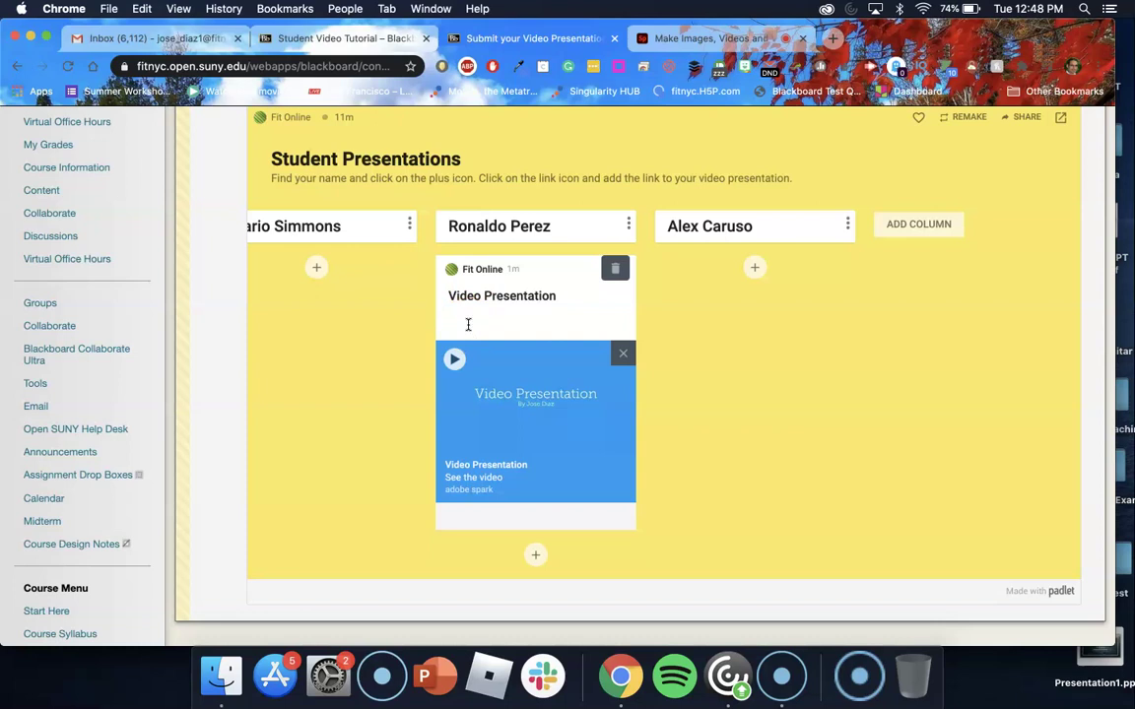
{"action": "left_click", "coordinate": [471, 323]}
{"action": "type", "text": "sjdfljkdlfjkd"}
{"action": "left_click", "coordinate": [606, 396]}
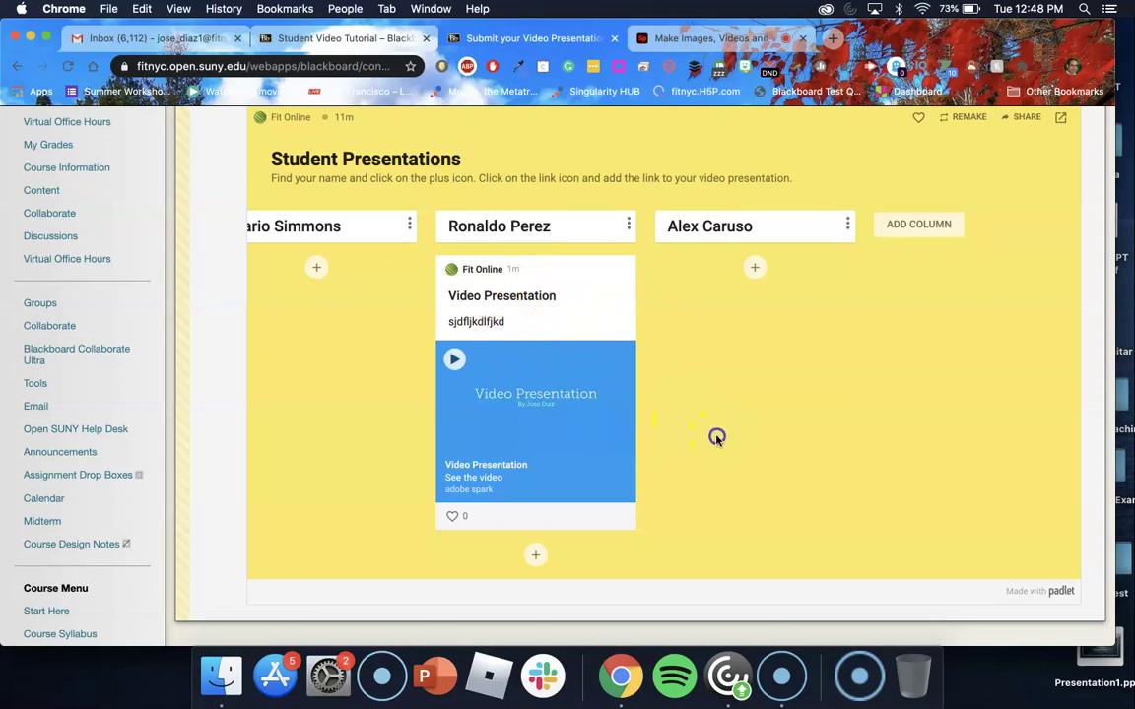
{"action": "left_click", "coordinate": [575, 407]}
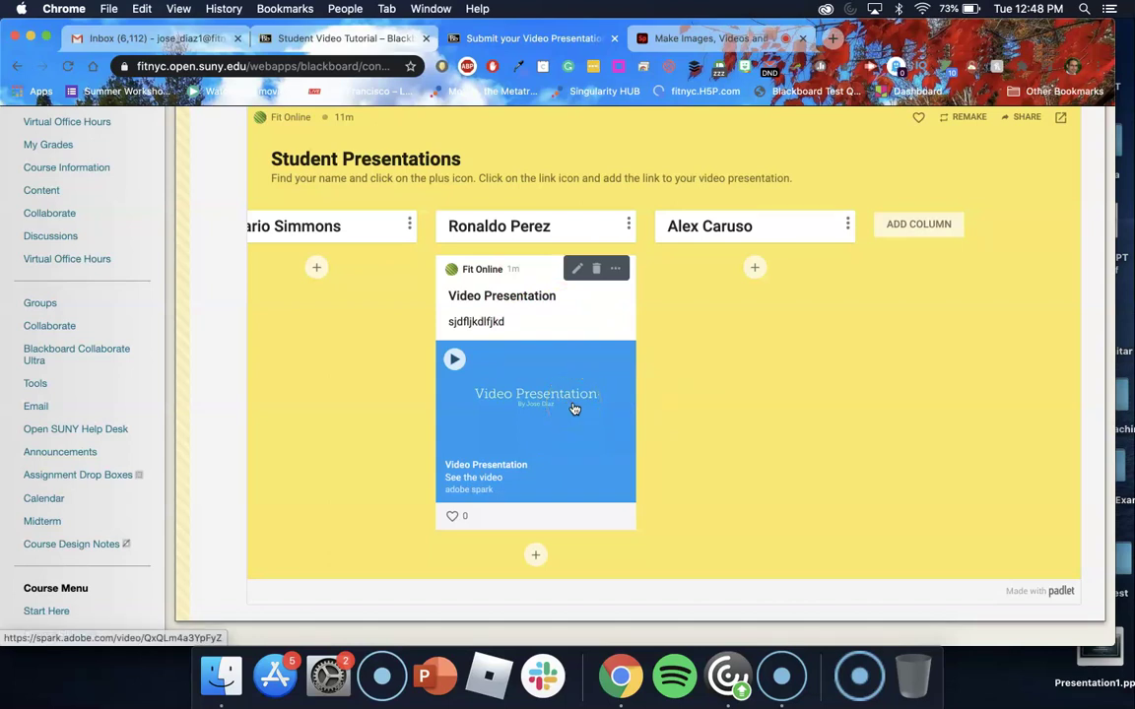